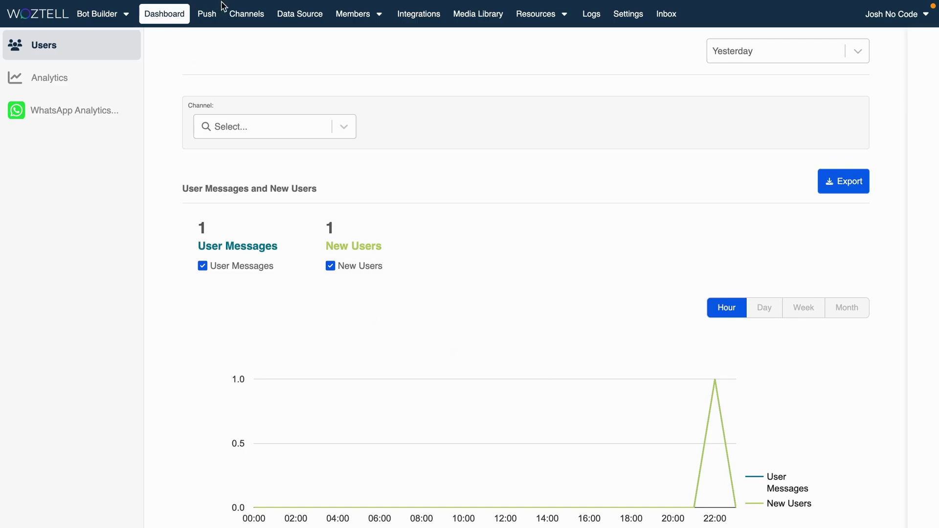
From WOZTELL's Channels list, start a new channel on the WhatsApp Cloud platform.
left_click(246, 20)
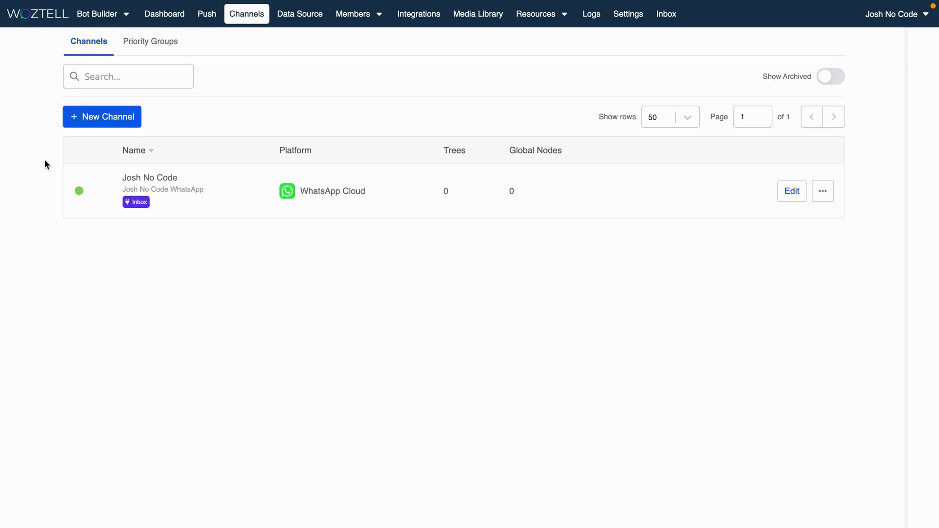
left_click(130, 120)
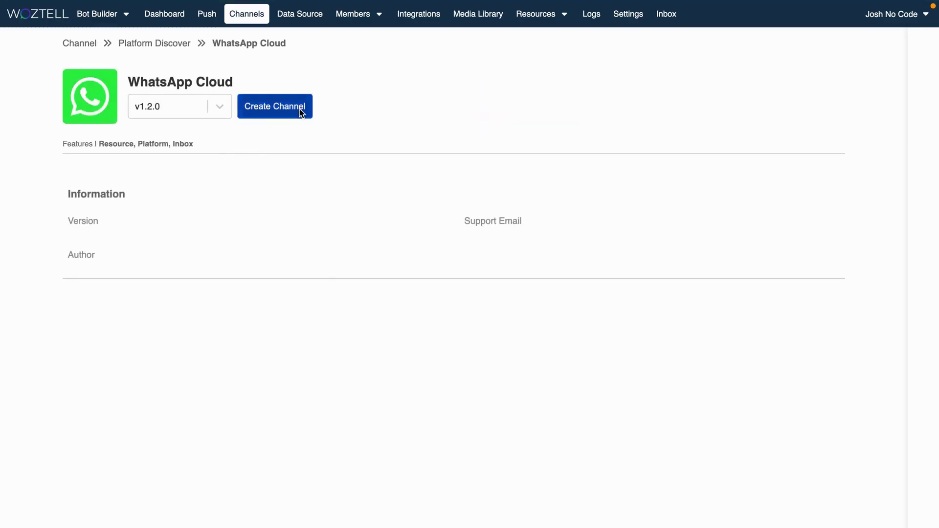
Create a WhatsApp Cloud channel named 'test' with description 'test 123', then return to Channels.
left_click(300, 116)
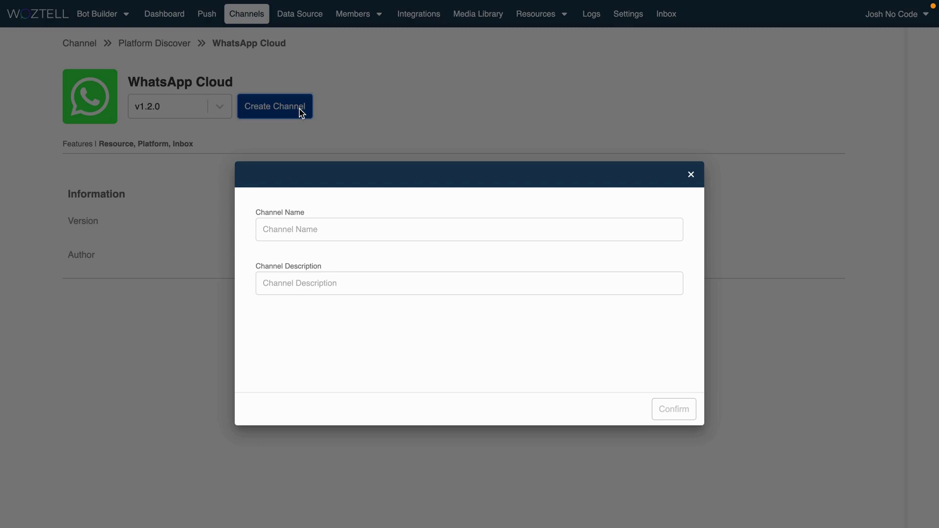
left_click(321, 225)
type("test")
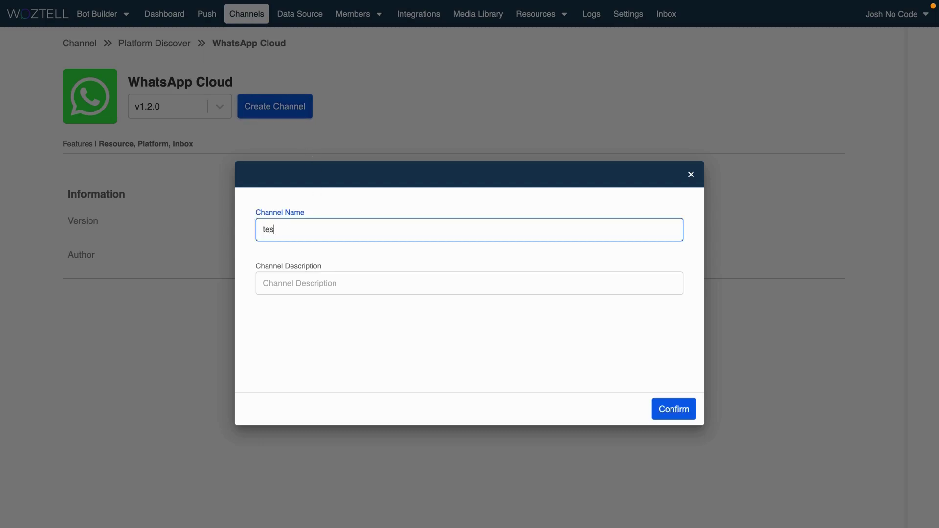
left_click(264, 283)
type("test 123")
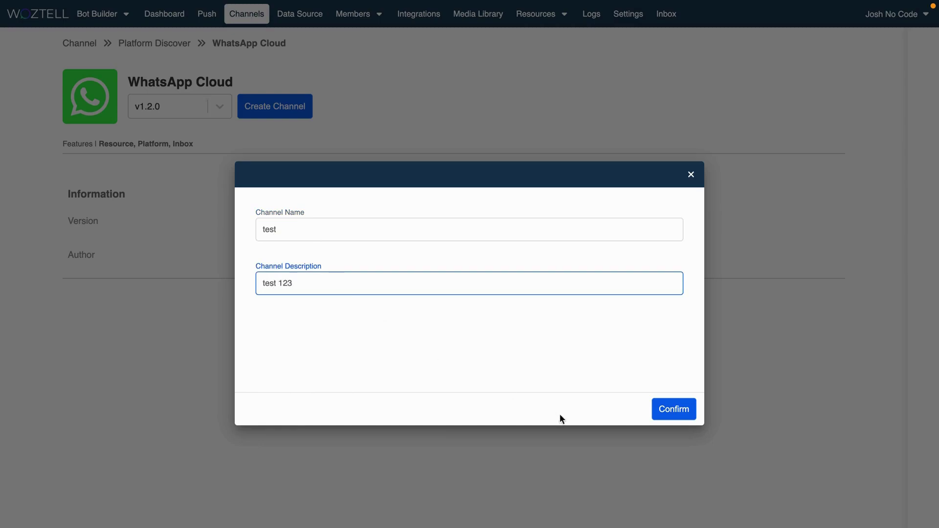
left_click(673, 409)
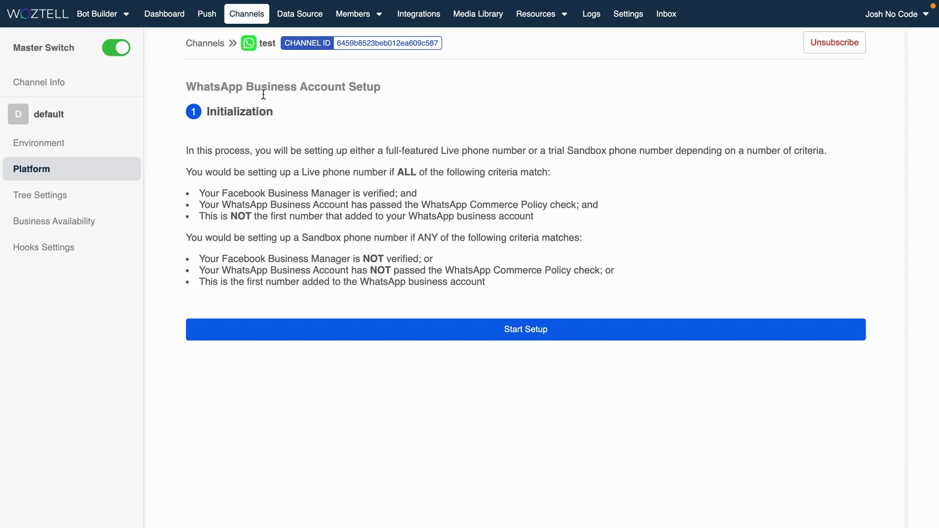
left_click(248, 17)
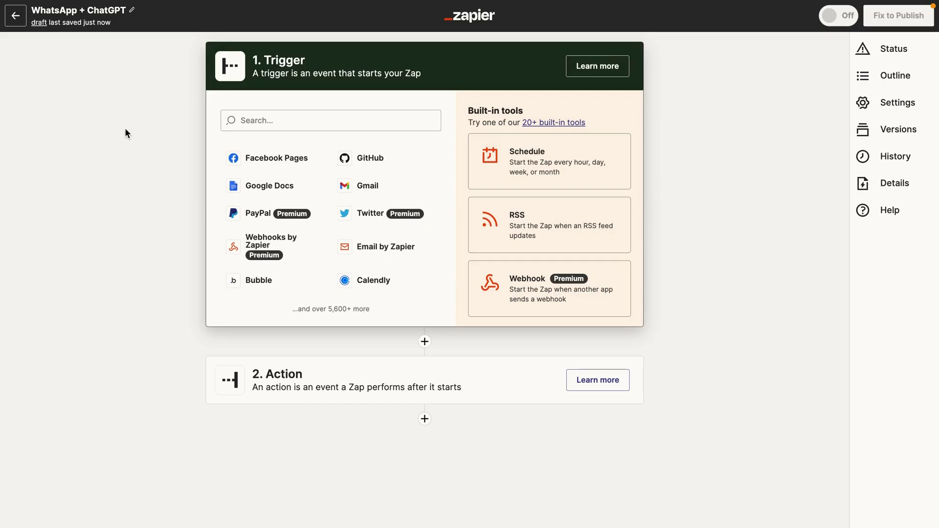
Make WOZTELL's New WhatsApp Message event the Zapier trigger.
left_click(289, 121)
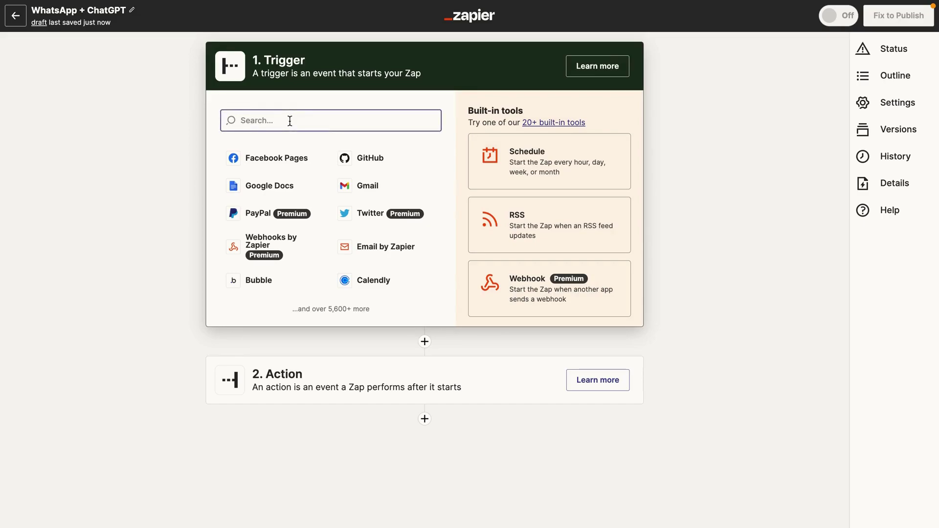
type("wozell")
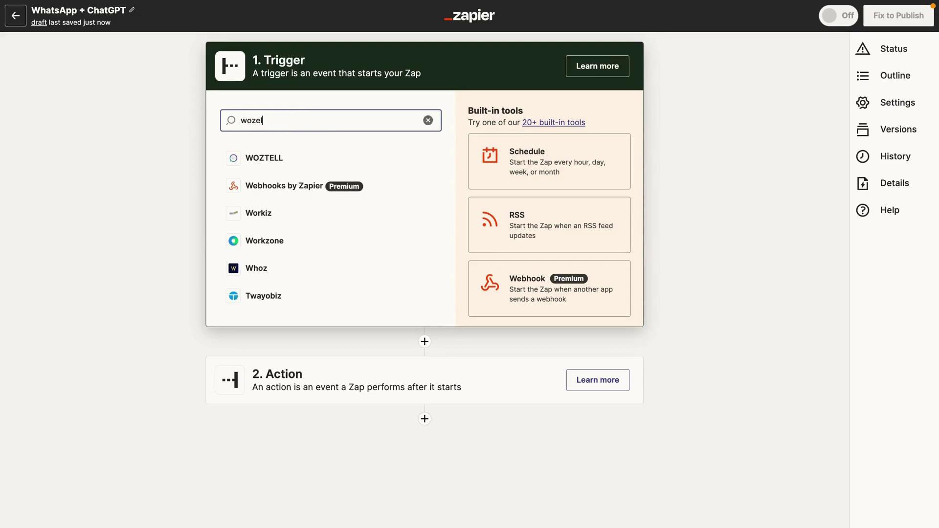
left_click(283, 158)
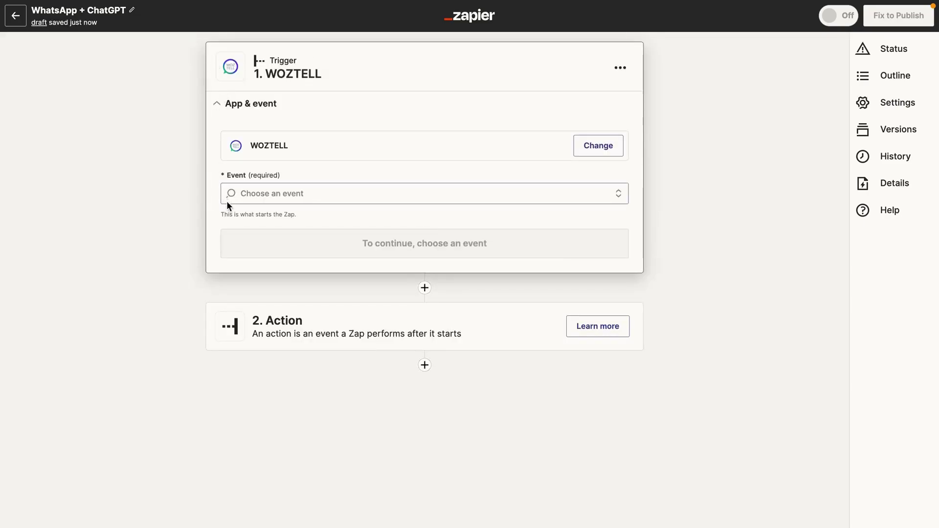
left_click(262, 193)
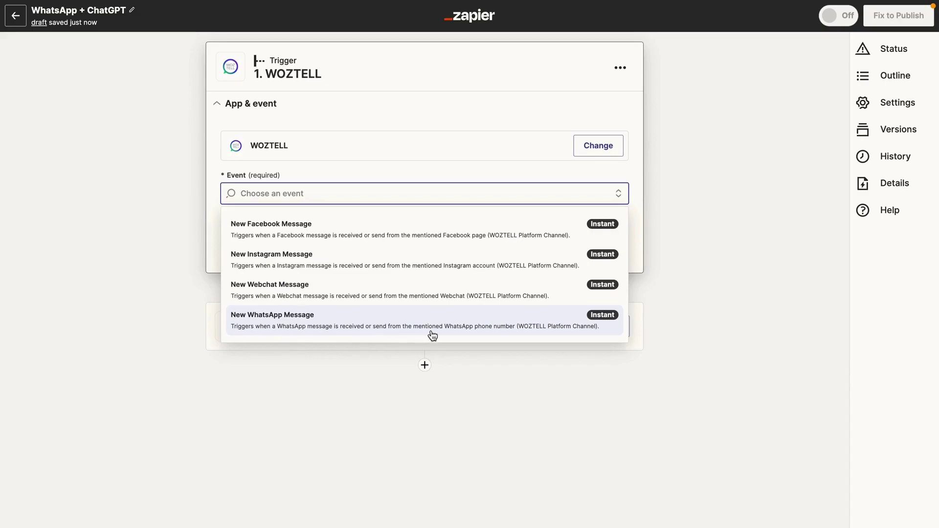
left_click(516, 332)
left_click(329, 253)
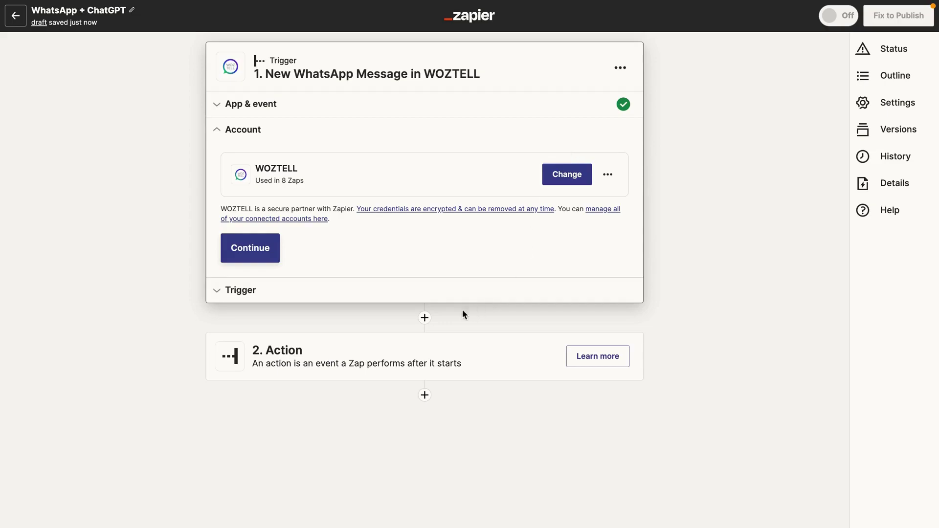
Set the trigger to the WhatsApp phone channel, default environment and Inbound messages, then refresh fields.
left_click(266, 248)
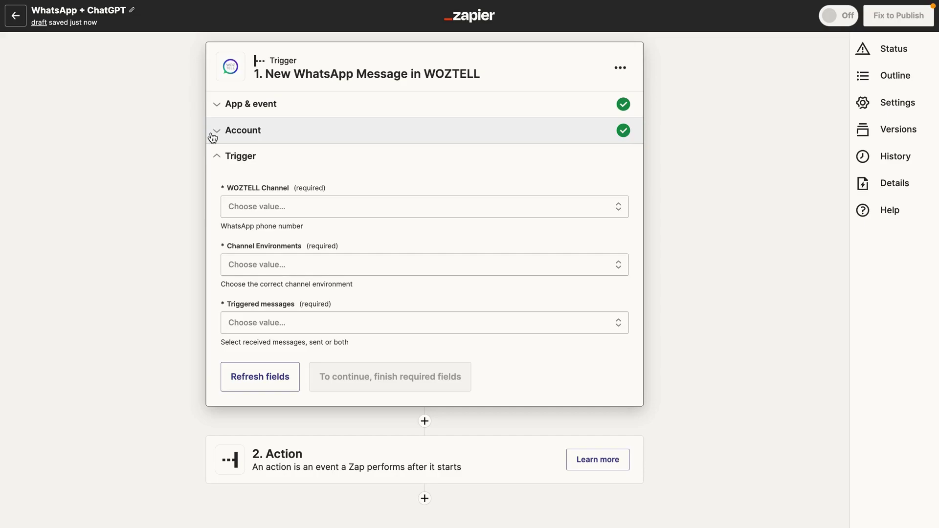
left_click(272, 209)
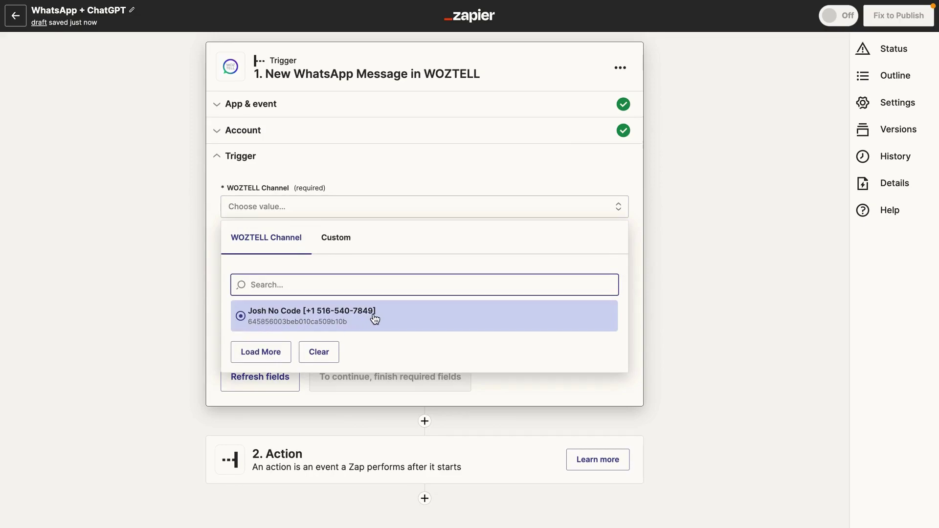
left_click(252, 318)
left_click(237, 266)
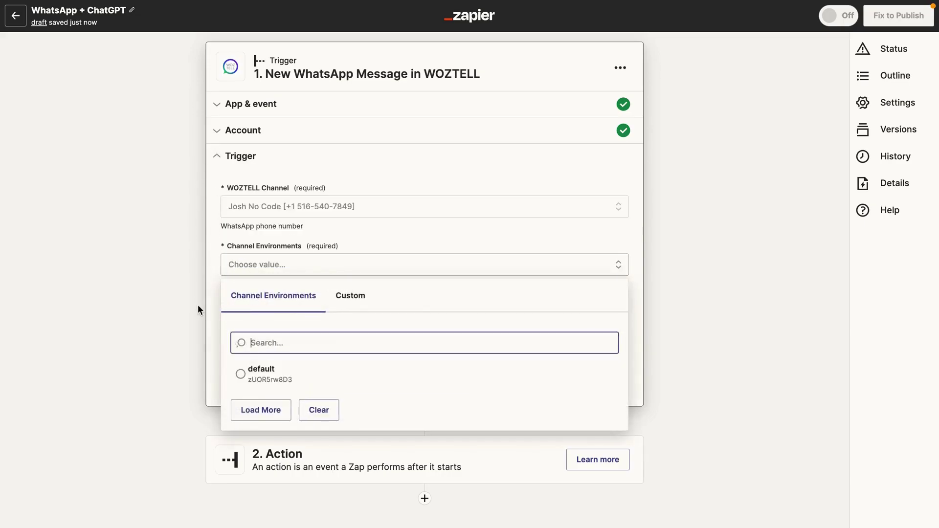
left_click(294, 374)
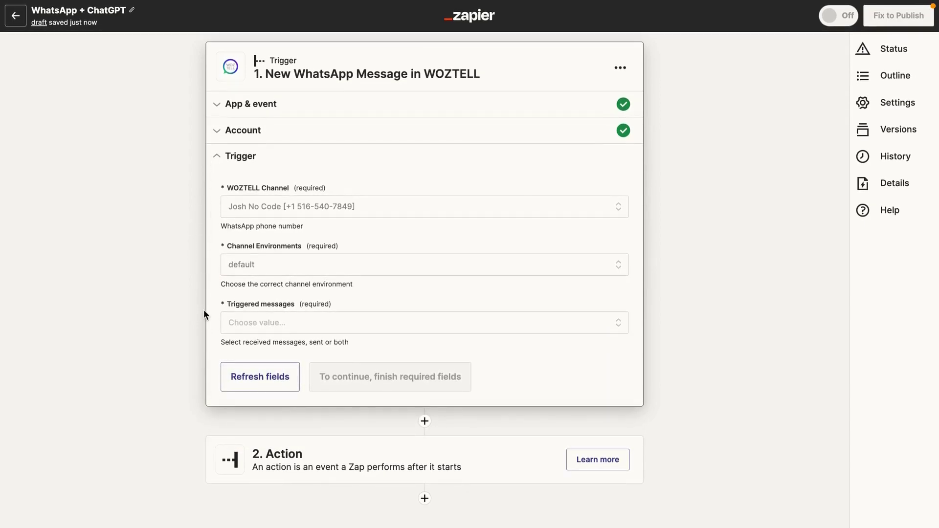
left_click(244, 324)
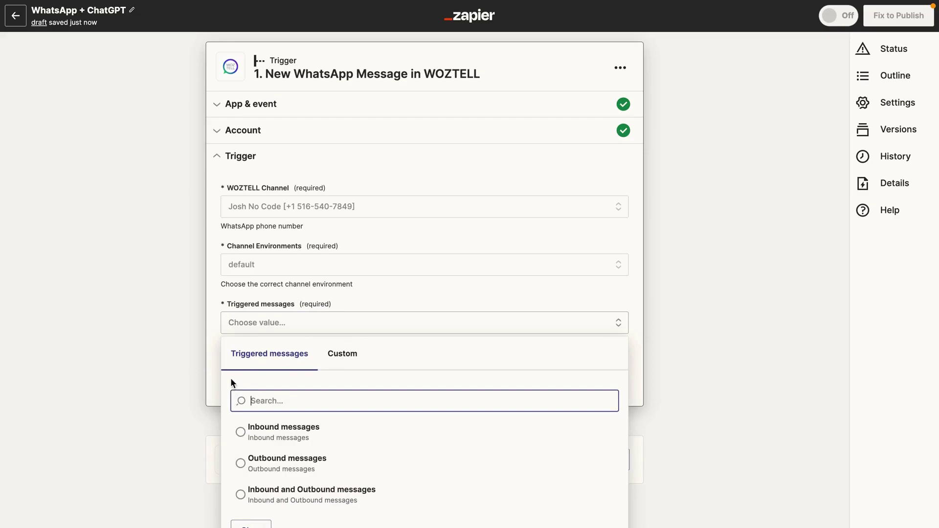
left_click(250, 425)
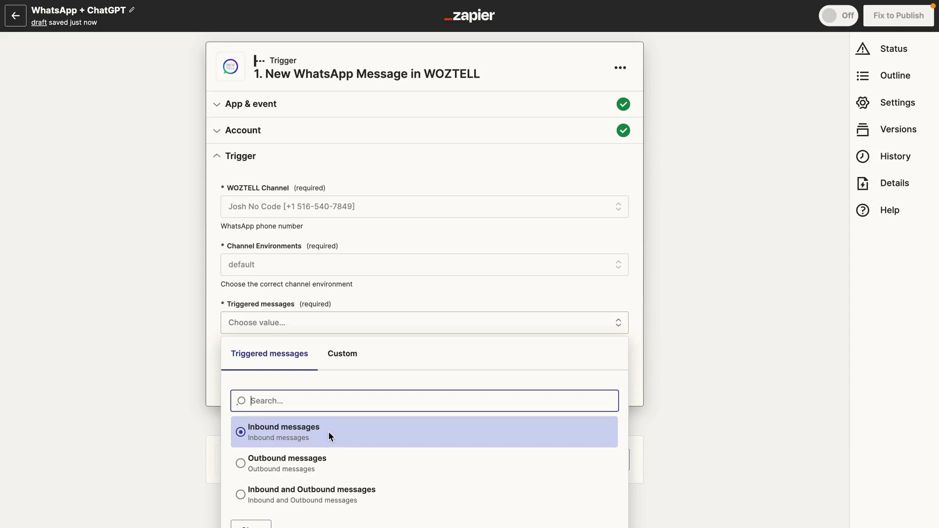
left_click(328, 431)
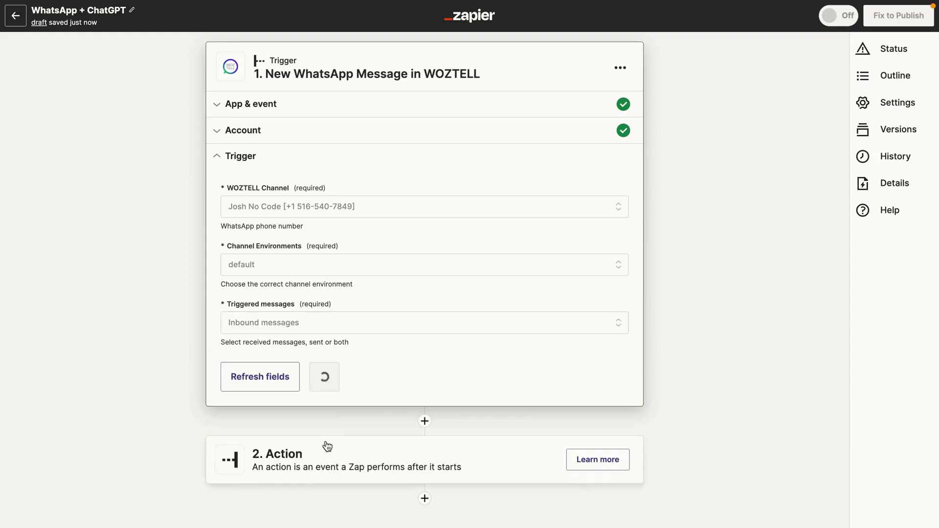
left_click(260, 385)
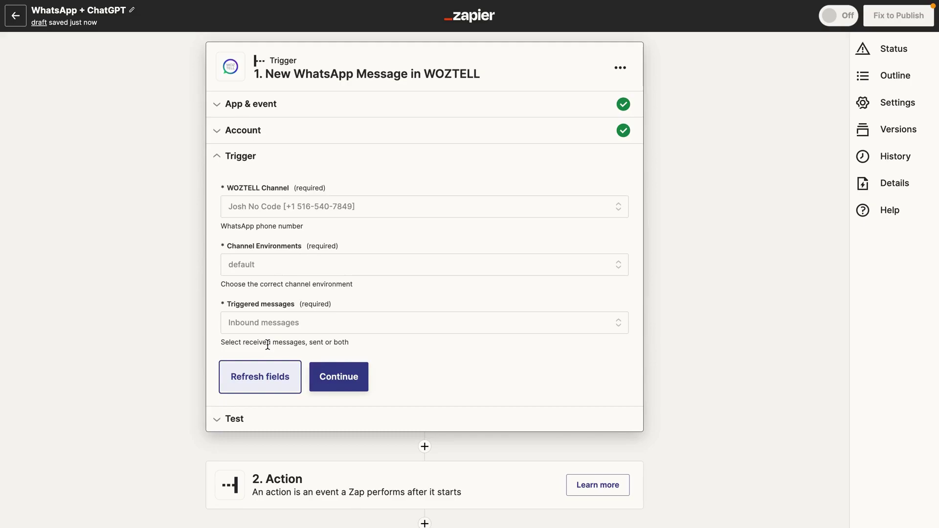
Test the WOZTELL trigger, review the returned sample WhatsApp message, and continue to the action.
left_click(364, 384)
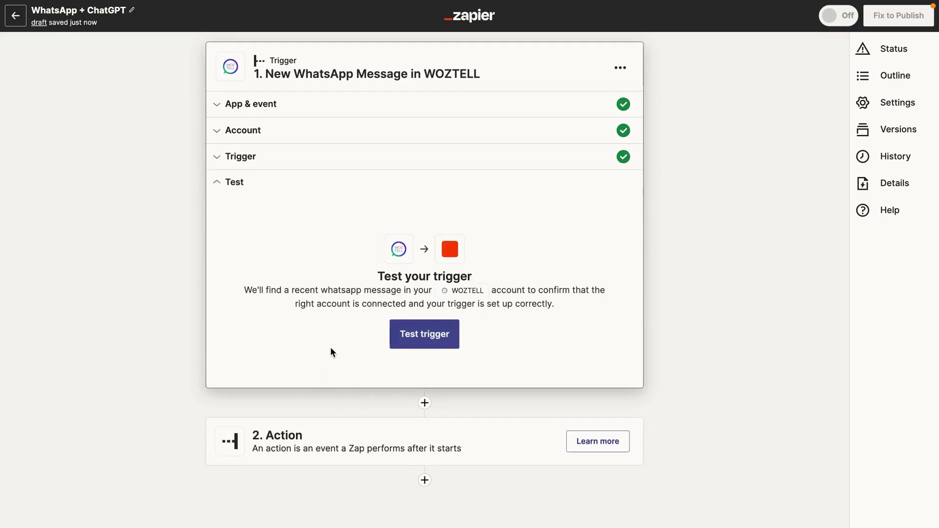
left_click(397, 343)
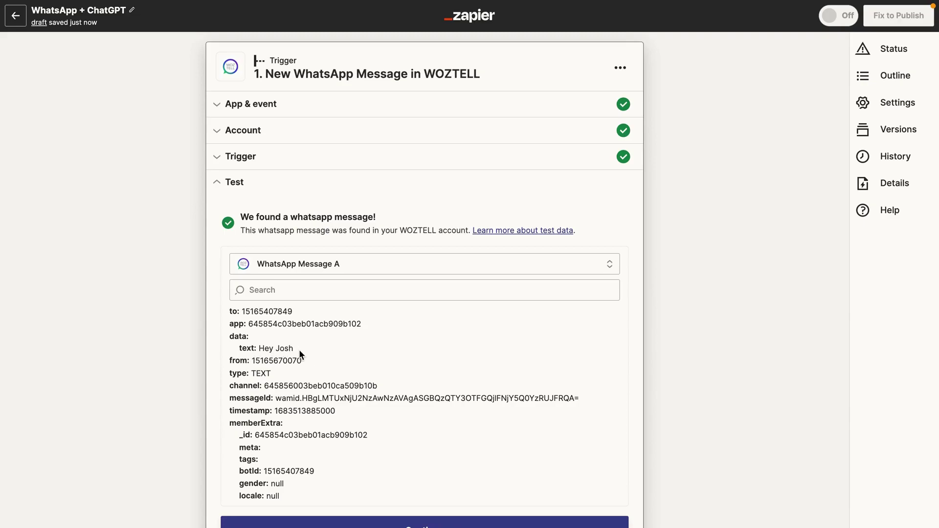
scroll(300, 372, "down", 1)
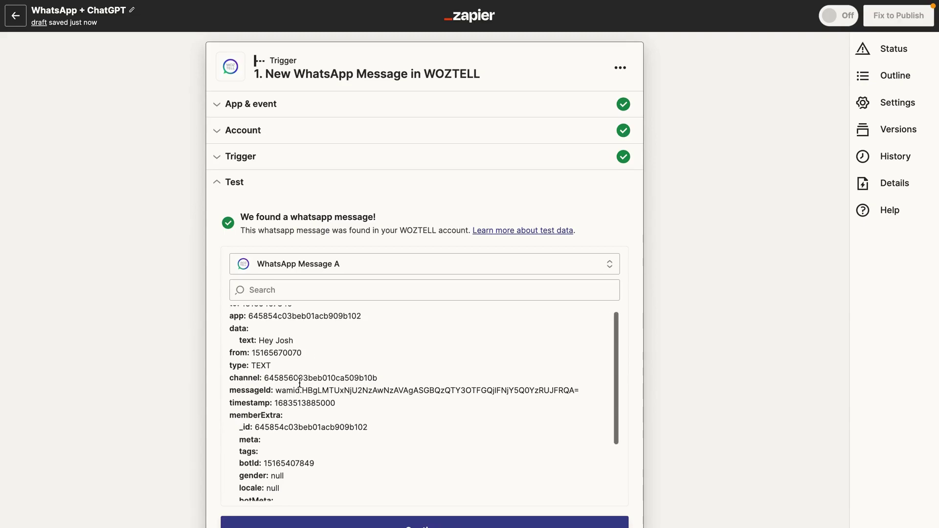
scroll(299, 381, "down", 1)
scroll(299, 374, "up", 1)
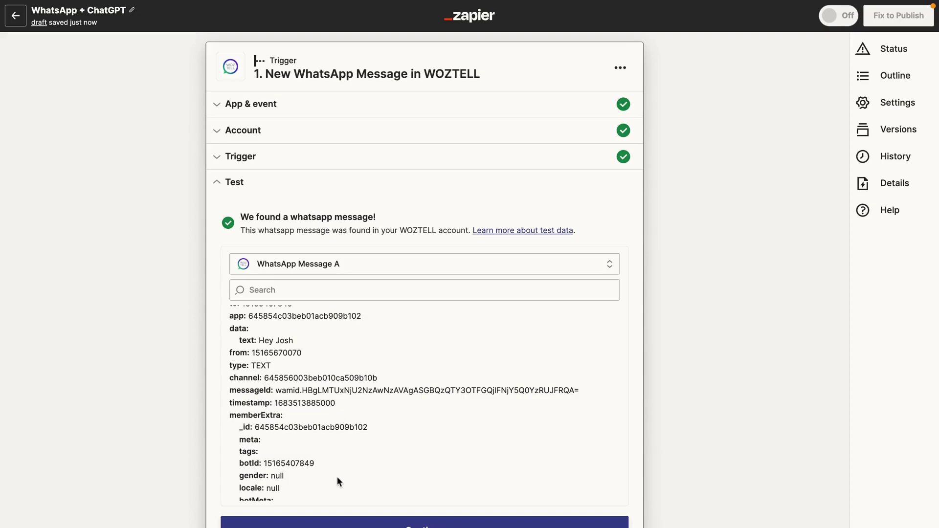
left_click(350, 522)
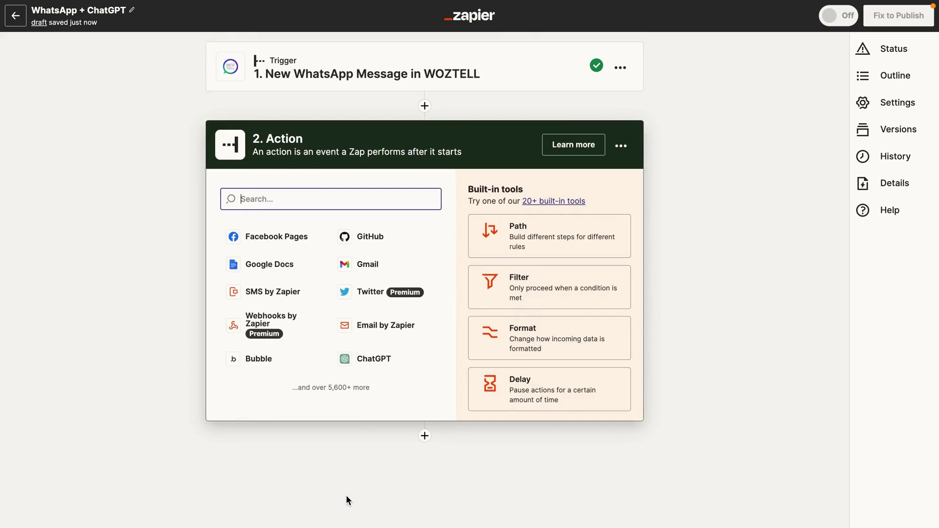
Set the action step to ChatGPT's Conversation event and pick a connected ChatGPT account.
left_click(381, 358)
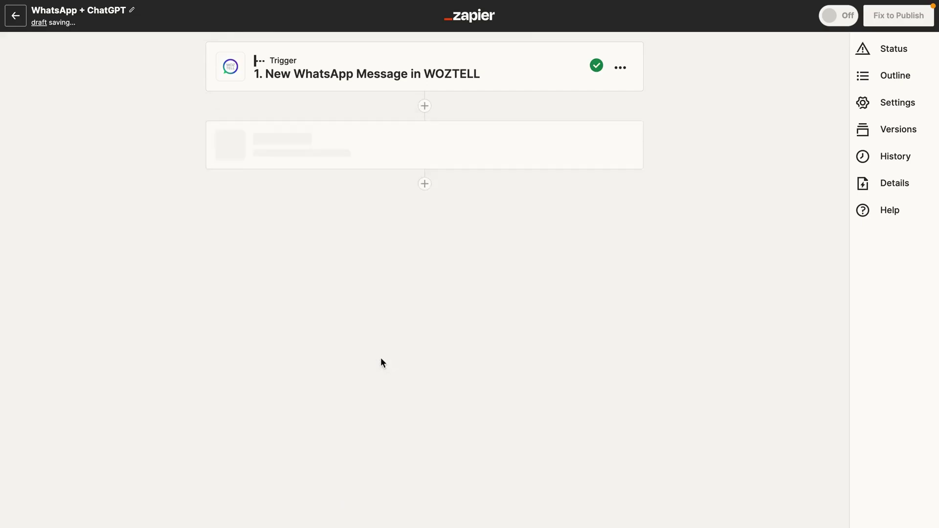
left_click(282, 272)
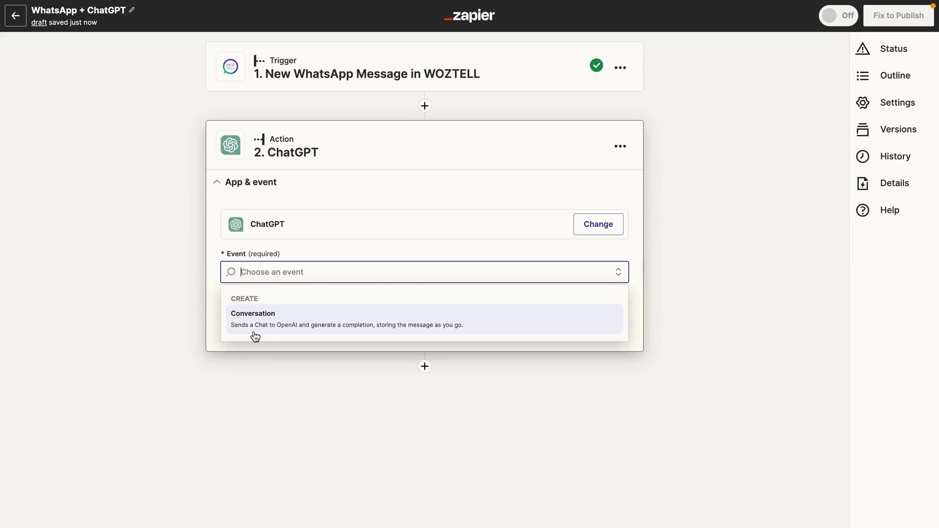
left_click(373, 332)
left_click(344, 328)
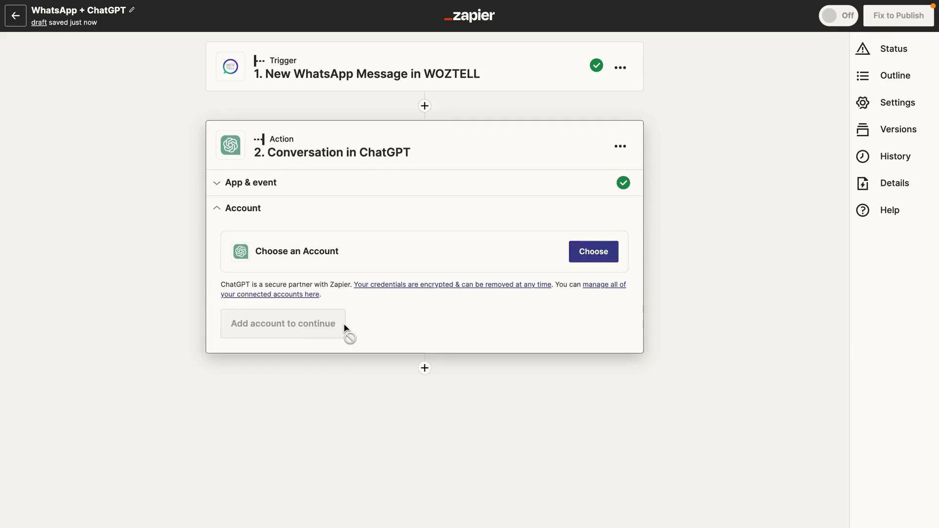
left_click(606, 255)
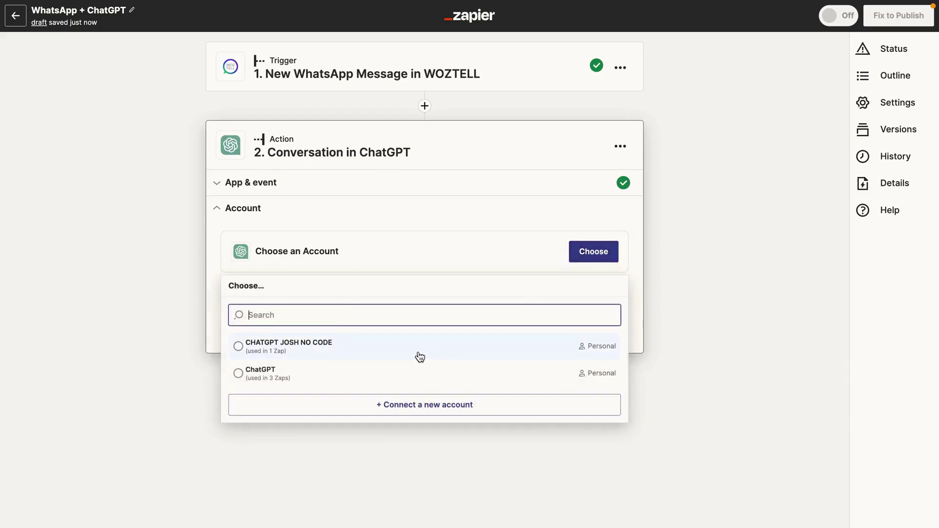
key("Escape")
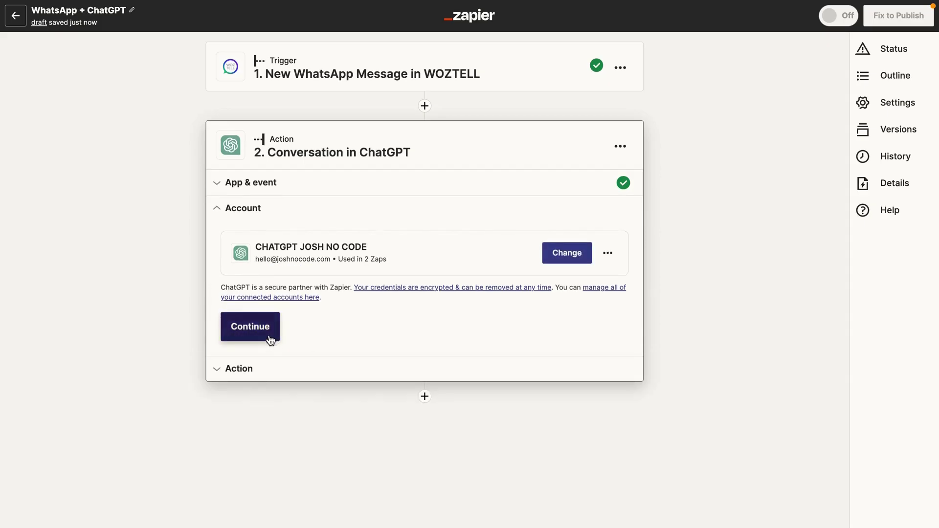
Map the WOZTELL trigger's Data Text into the ChatGPT User Message field.
left_click(266, 332)
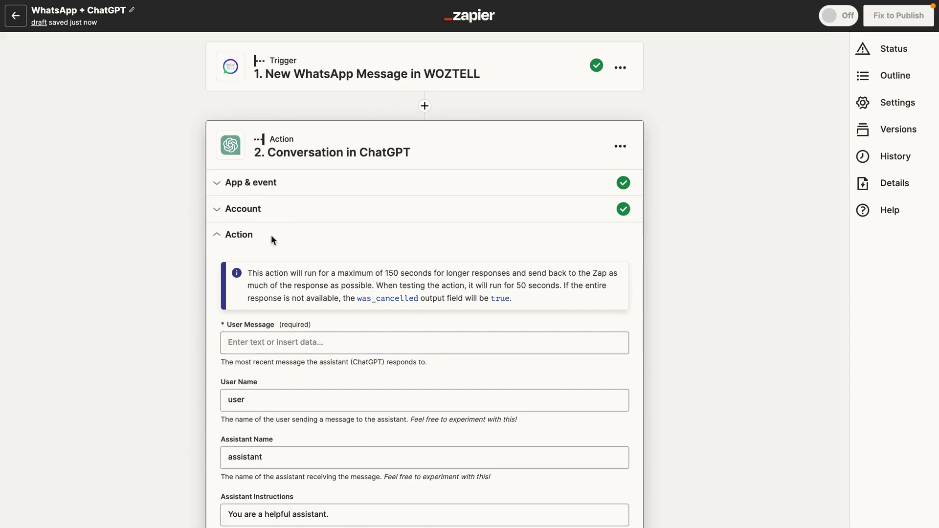
scroll(321, 272, "down", 1)
left_click(236, 313)
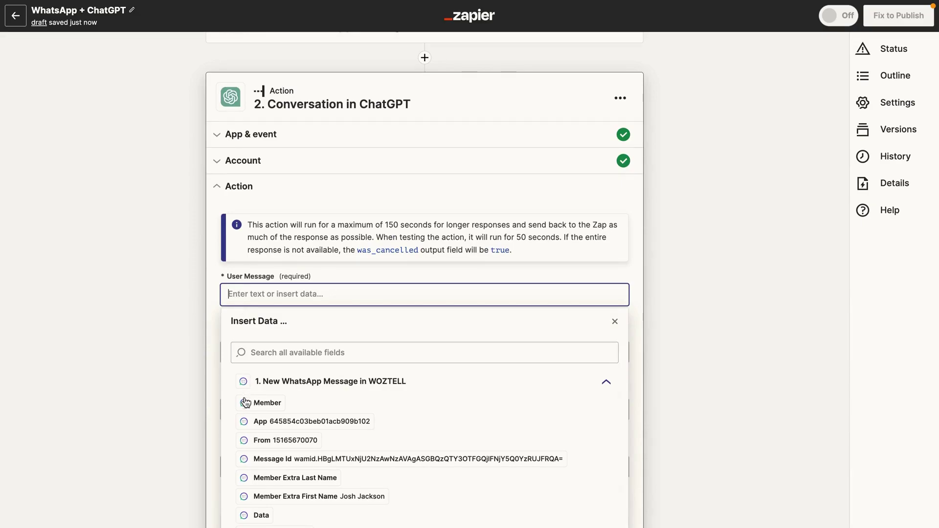
scroll(248, 419, "down", 1)
scroll(248, 419, "down", 5)
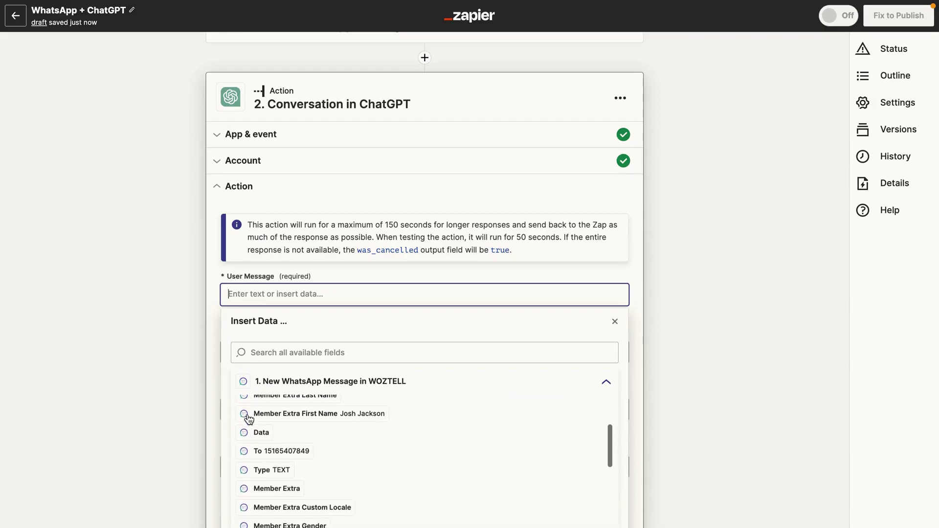
scroll(253, 433, "down", 6)
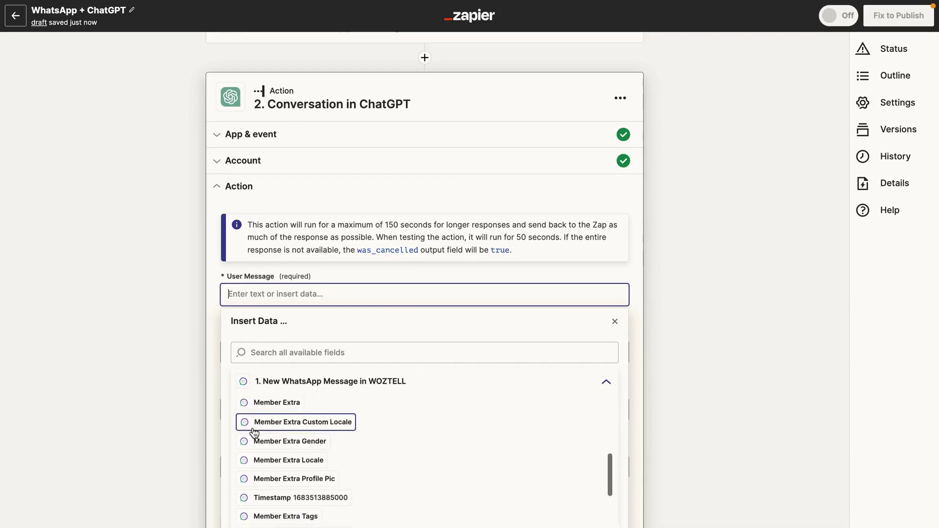
scroll(254, 432, "down", 1)
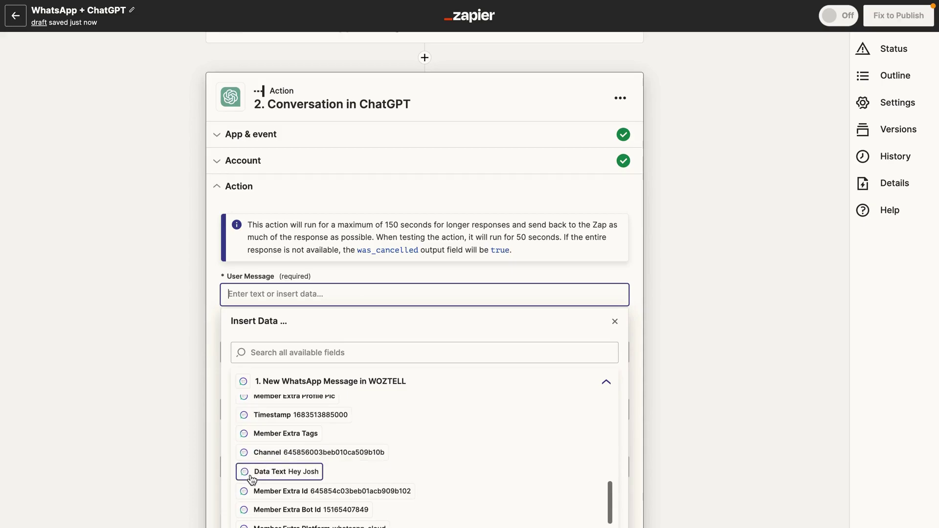
left_click(278, 473)
left_click(165, 330)
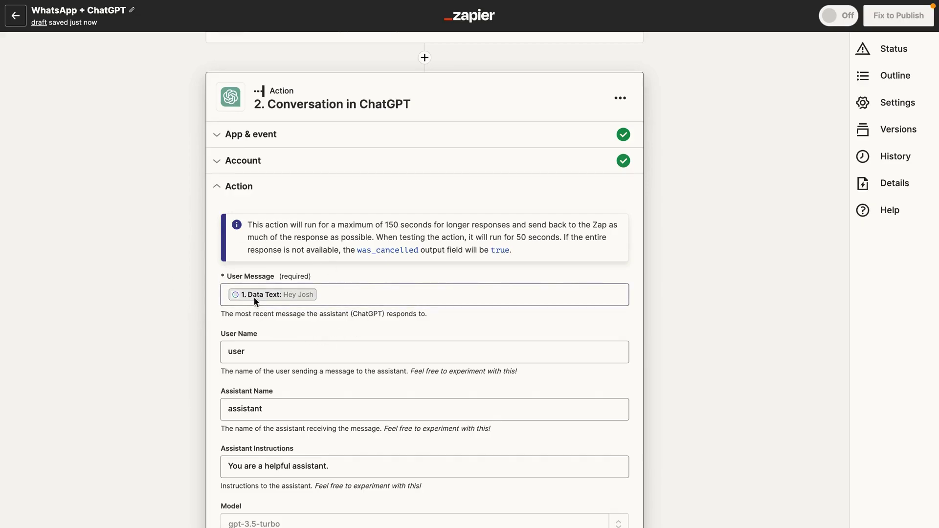
Review the remaining ChatGPT fields, keeping gpt-3.5-turbo and default assistant instructions.
left_click(357, 288)
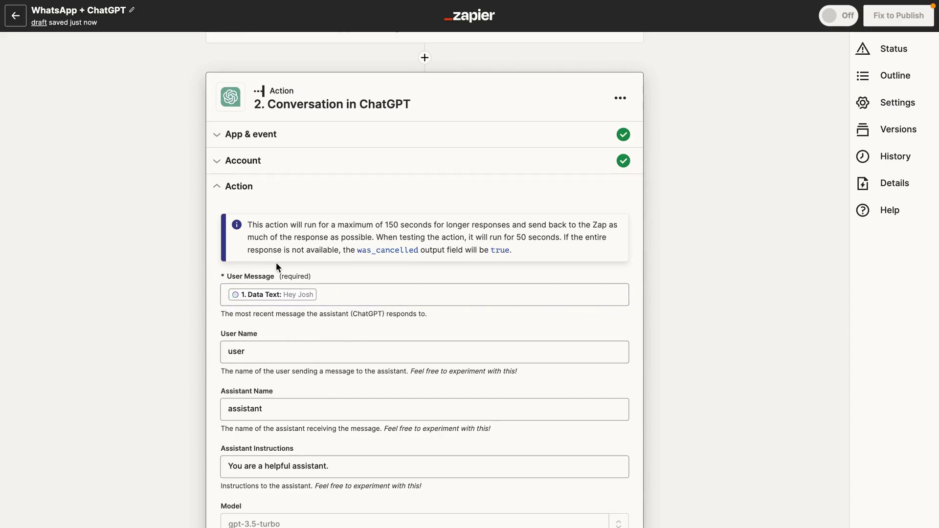
scroll(196, 304, "down", 1)
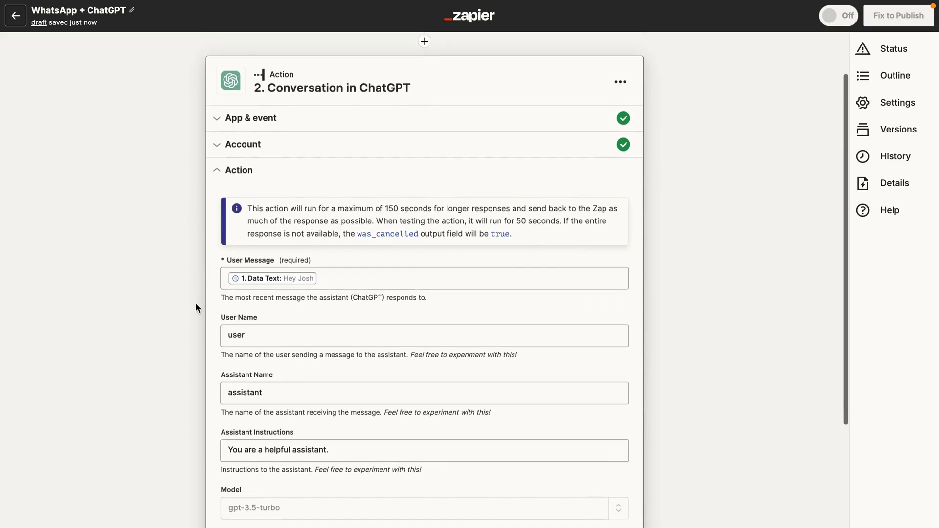
scroll(195, 303, "down", 1)
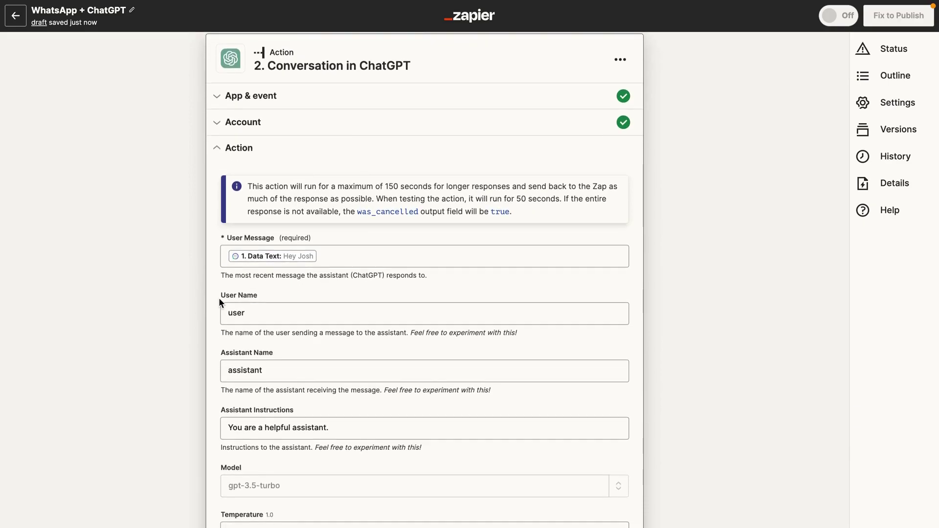
scroll(279, 292, "down", 2)
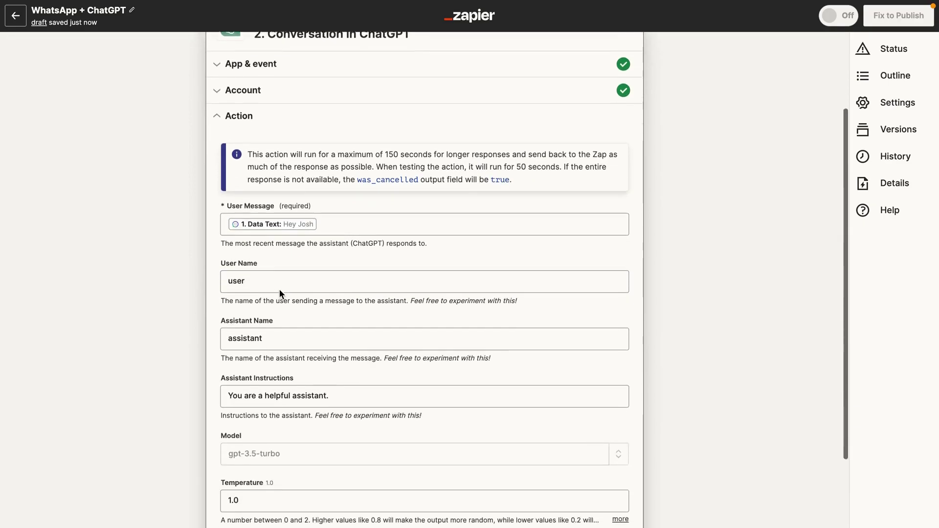
scroll(279, 299, "down", 1)
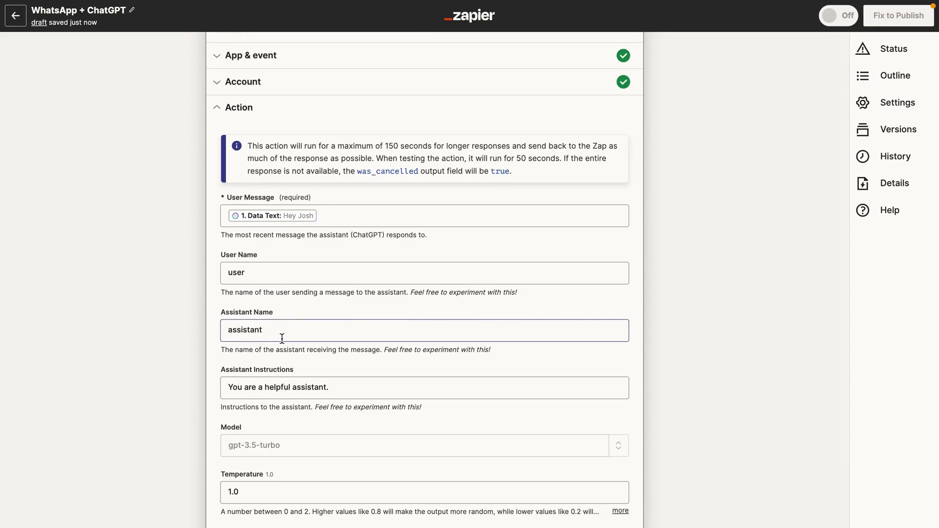
scroll(282, 338, "down", 2)
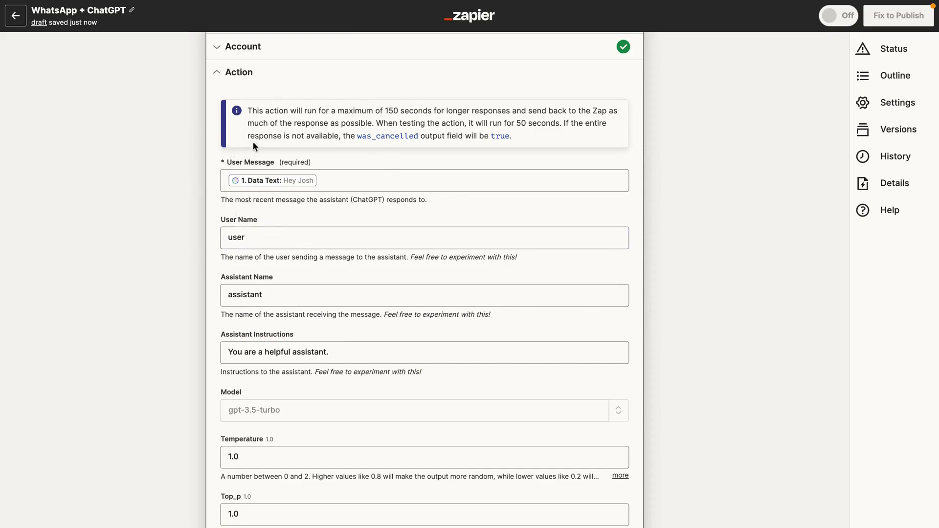
scroll(162, 206, "up", 1)
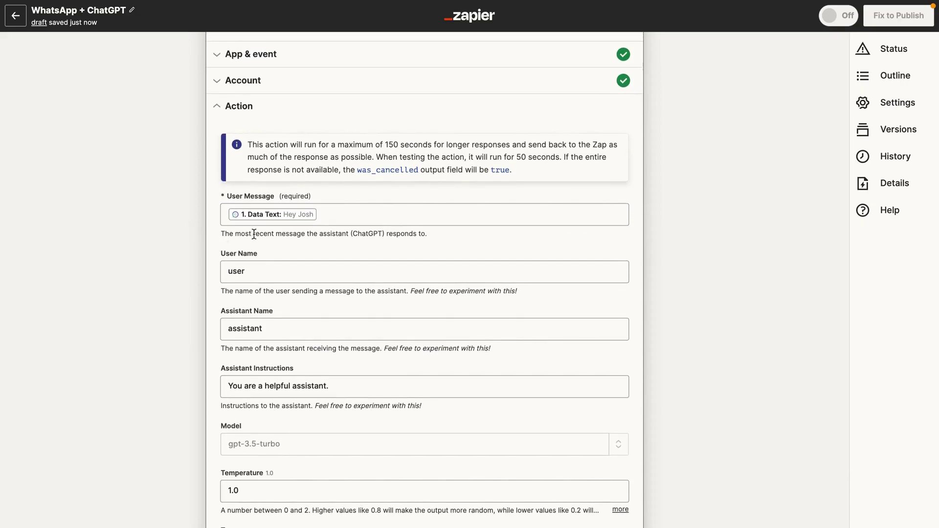
scroll(333, 194, "up", 4)
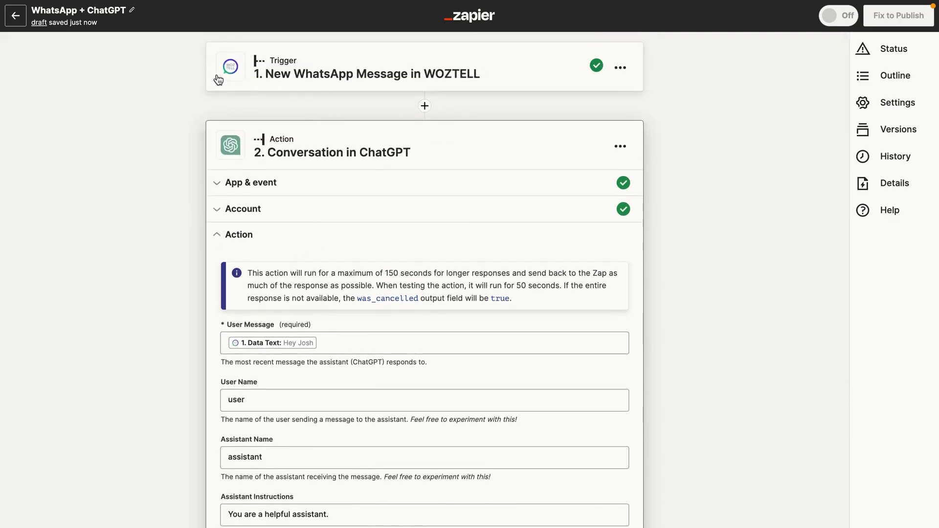
scroll(215, 296, "down", 2)
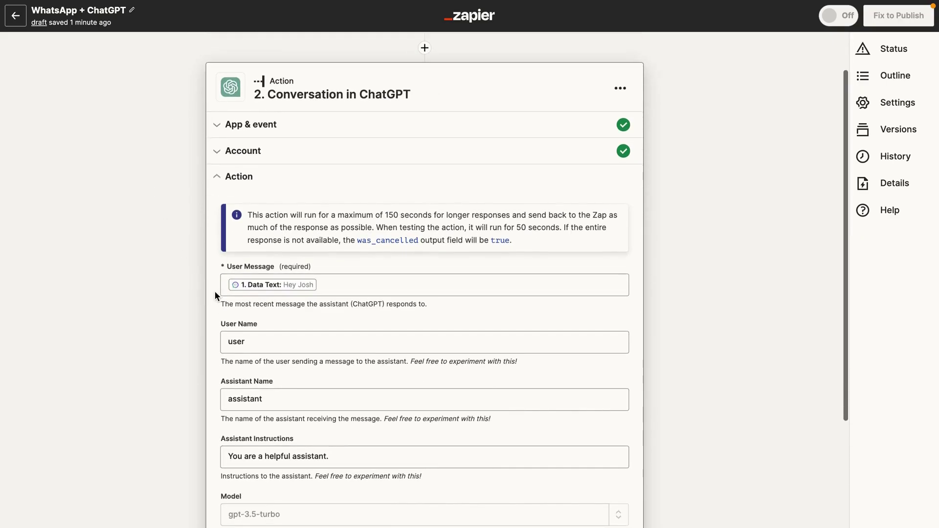
scroll(215, 291, "down", 3)
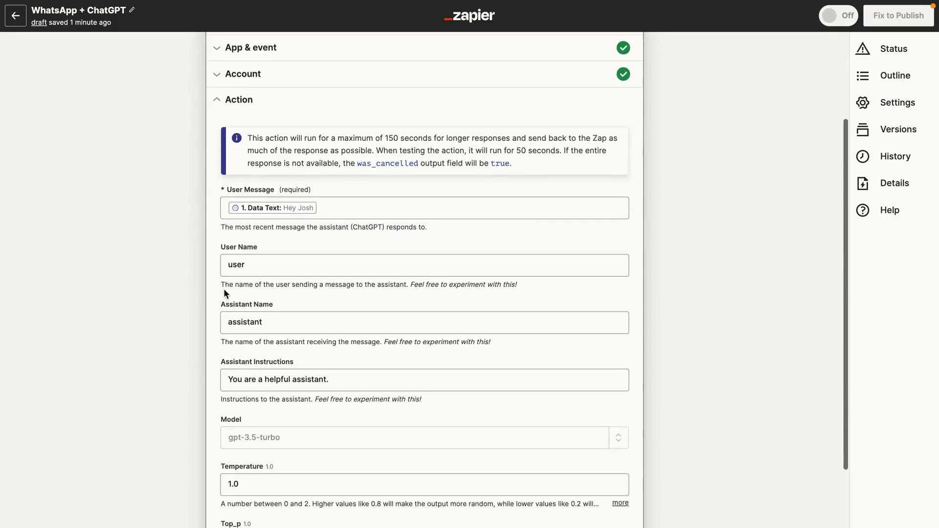
scroll(224, 293, "down", 6)
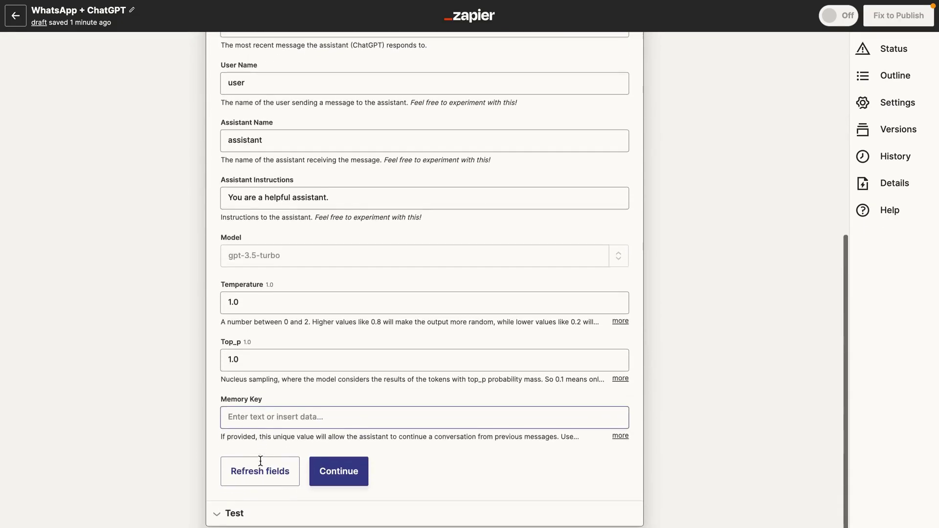
left_click(257, 471)
left_click(351, 477)
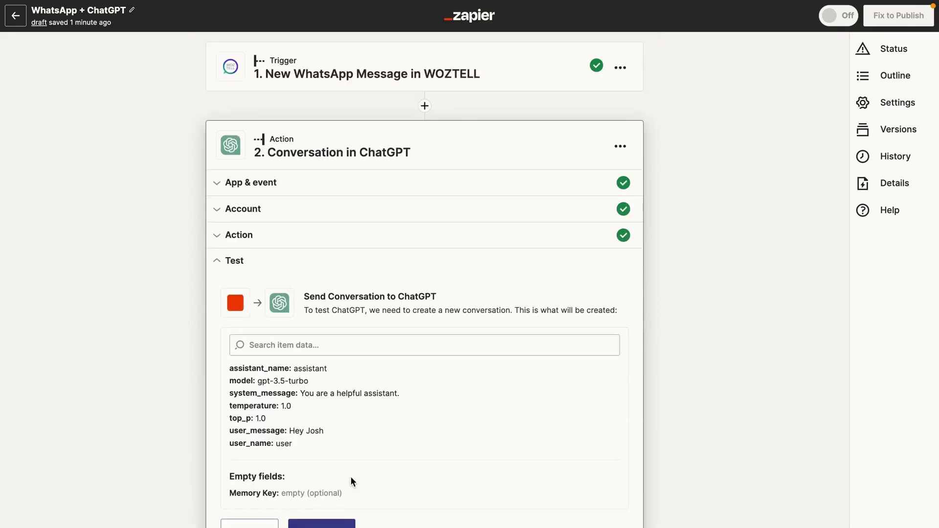
left_click(313, 524)
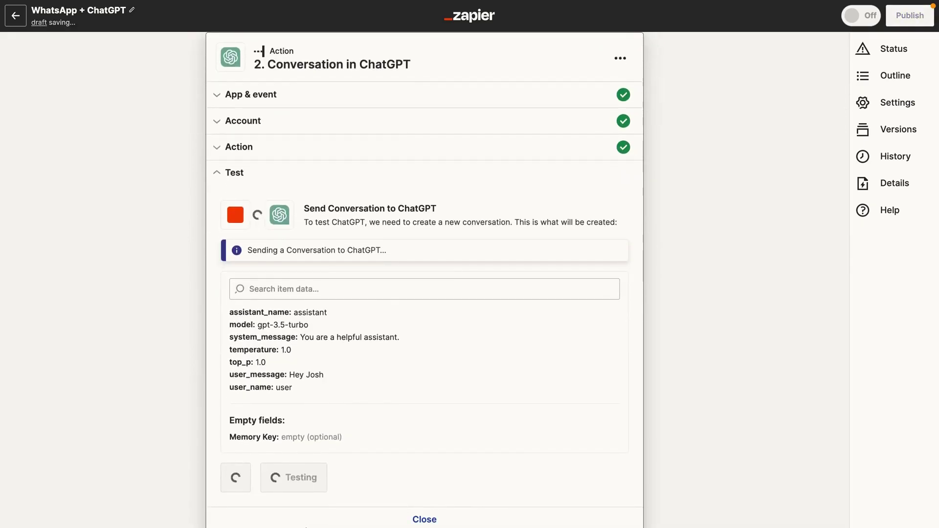
scroll(305, 523, "down", 3)
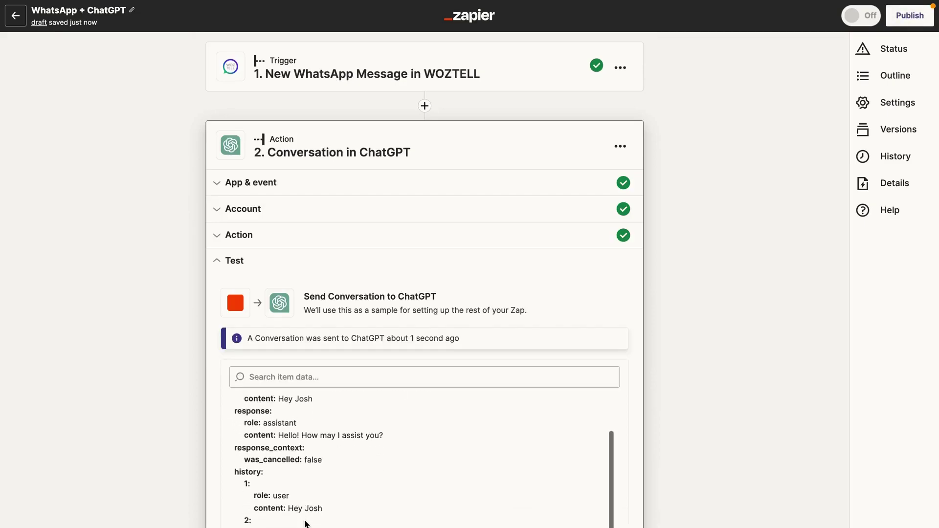
scroll(242, 409, "up", 1)
scroll(243, 414, "down", 1)
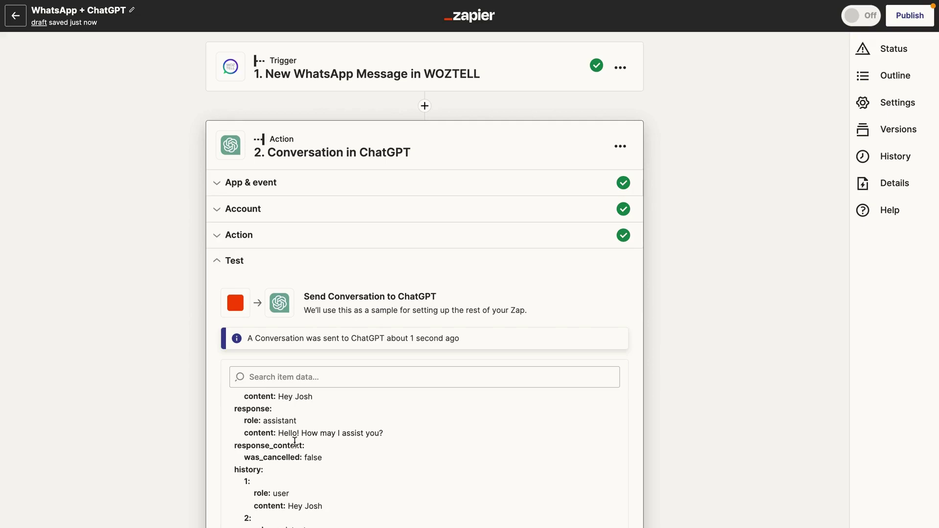
scroll(344, 444, "down", 1)
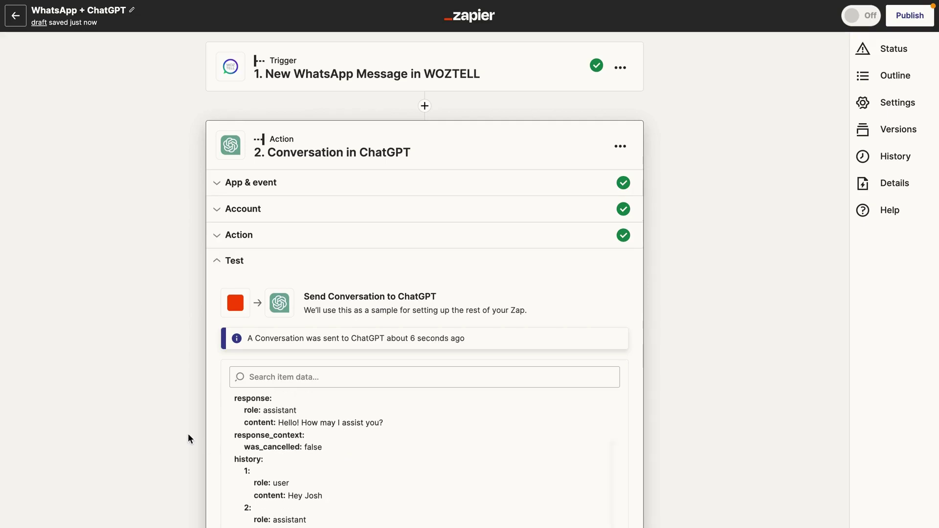
scroll(188, 433, "down", 3)
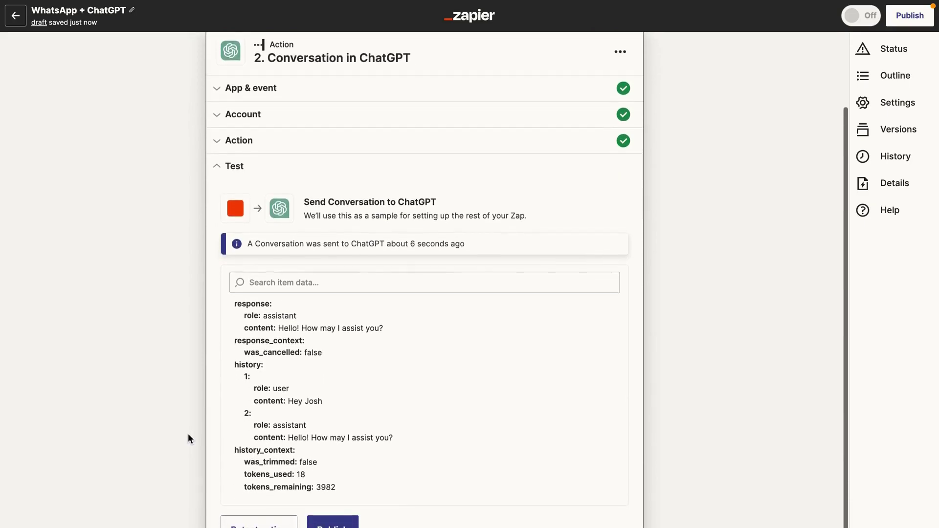
scroll(188, 433, "down", 2)
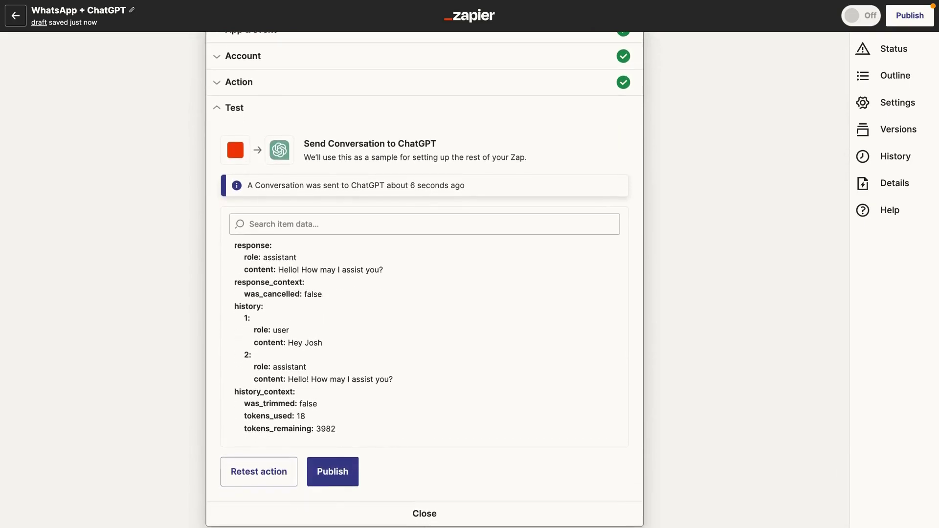
Add step 3 using WOZTELL found via 'wozte', with the Send WhatsApp Session Message event.
left_click(333, 471)
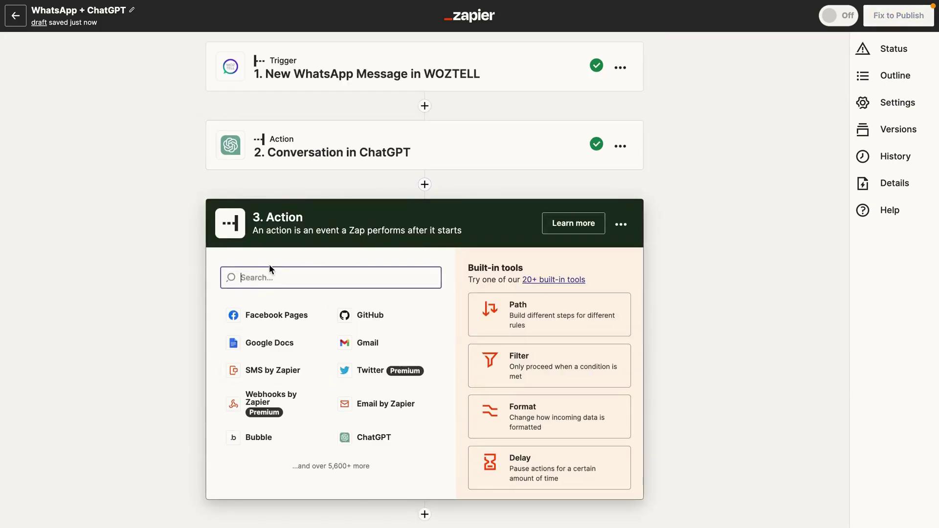
type("woz")
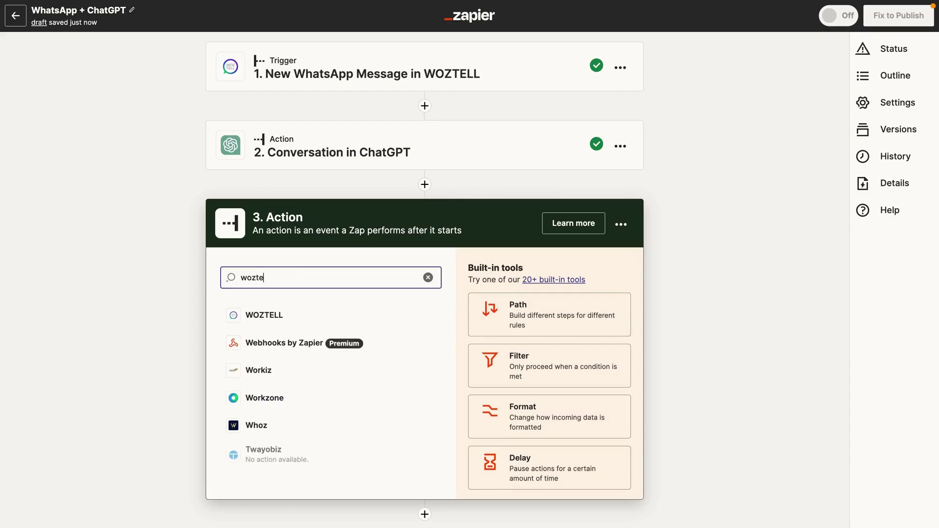
type("te")
left_click(281, 309)
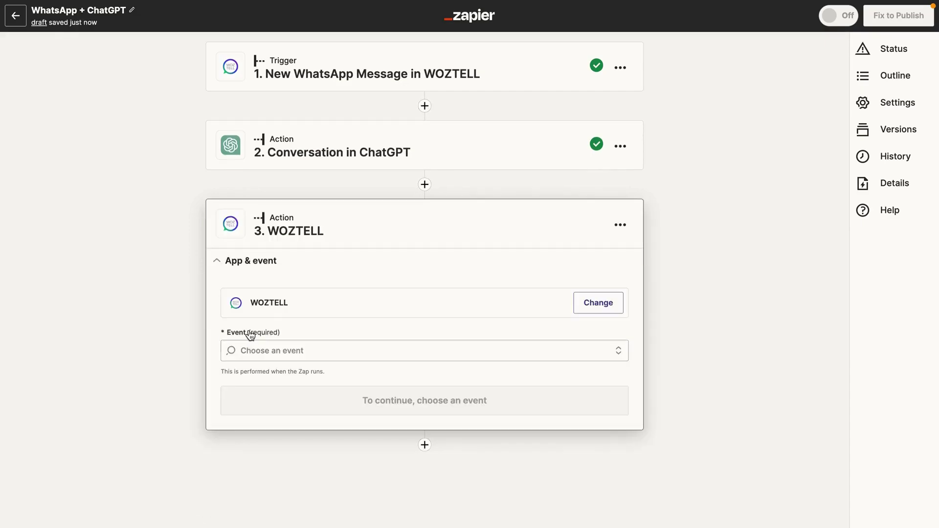
left_click(255, 349)
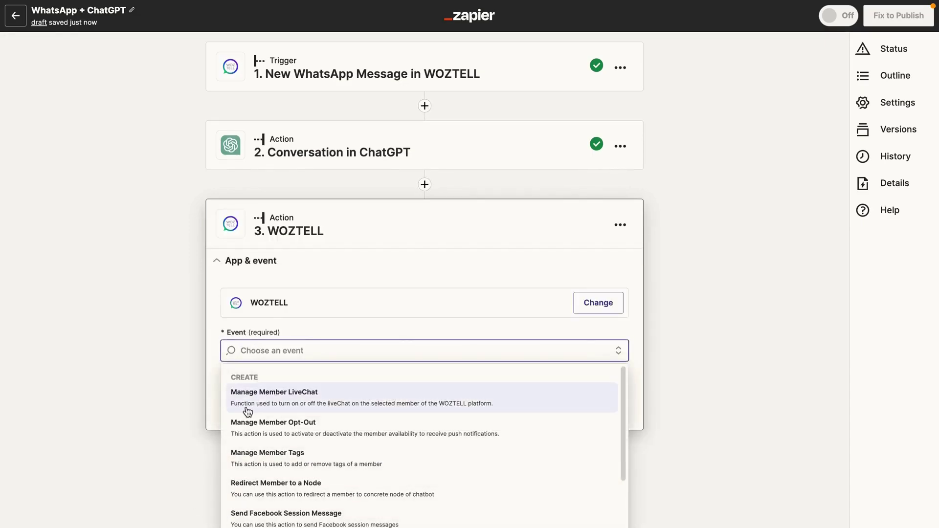
scroll(238, 381, "down", 2)
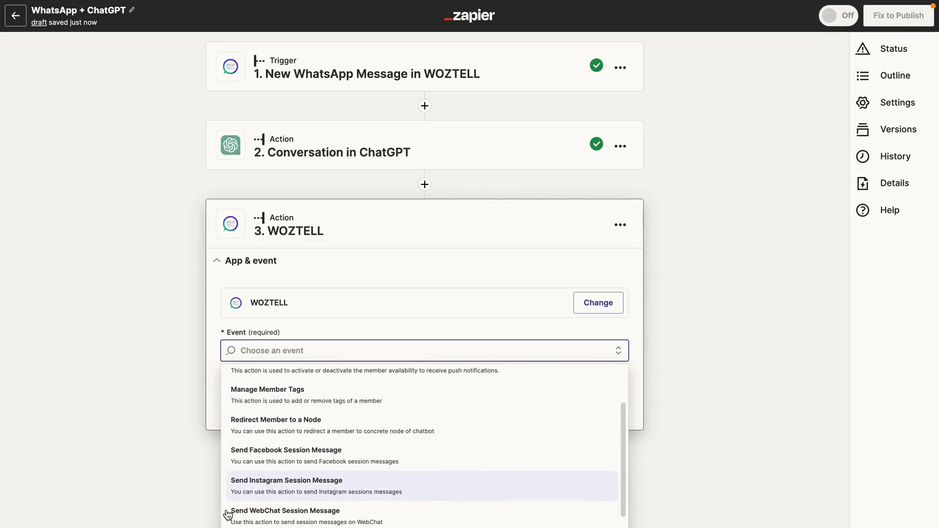
scroll(227, 513, "down", 1)
scroll(224, 523, "down", 1)
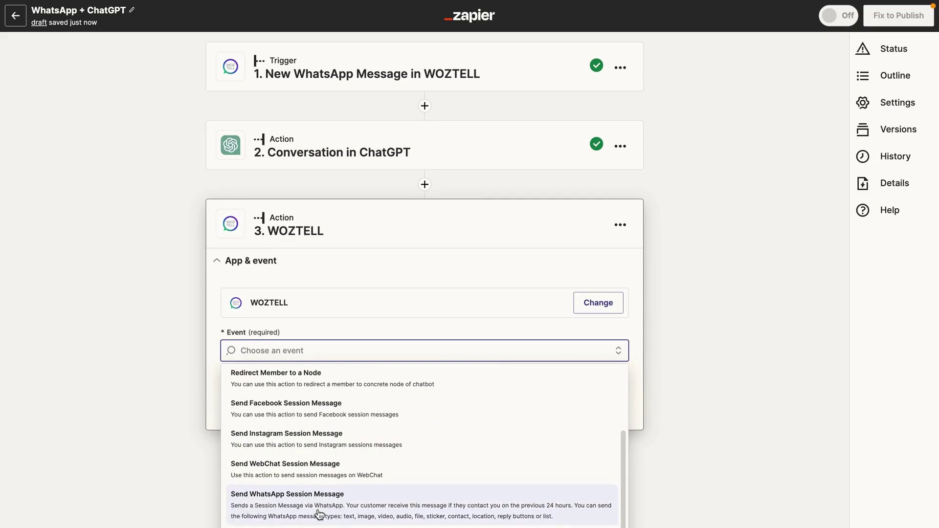
scroll(319, 514, "down", 1)
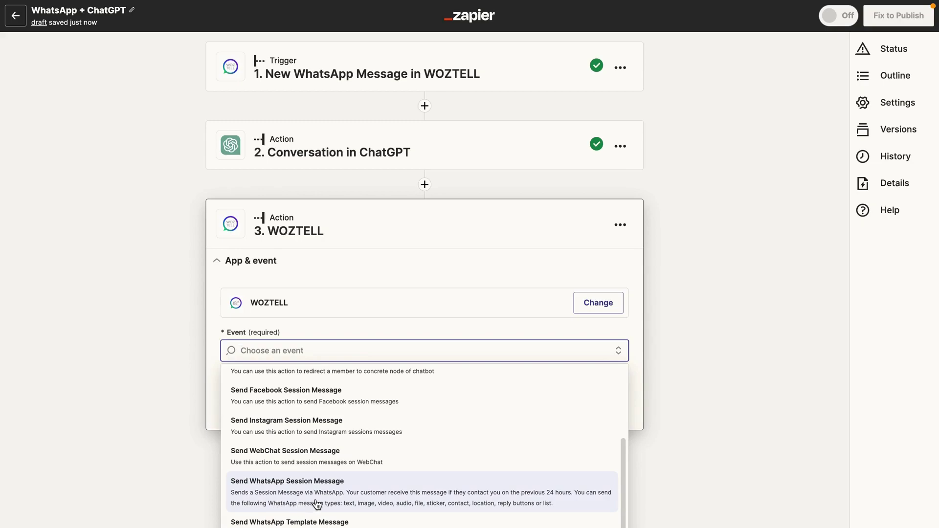
scroll(333, 503, "down", 1)
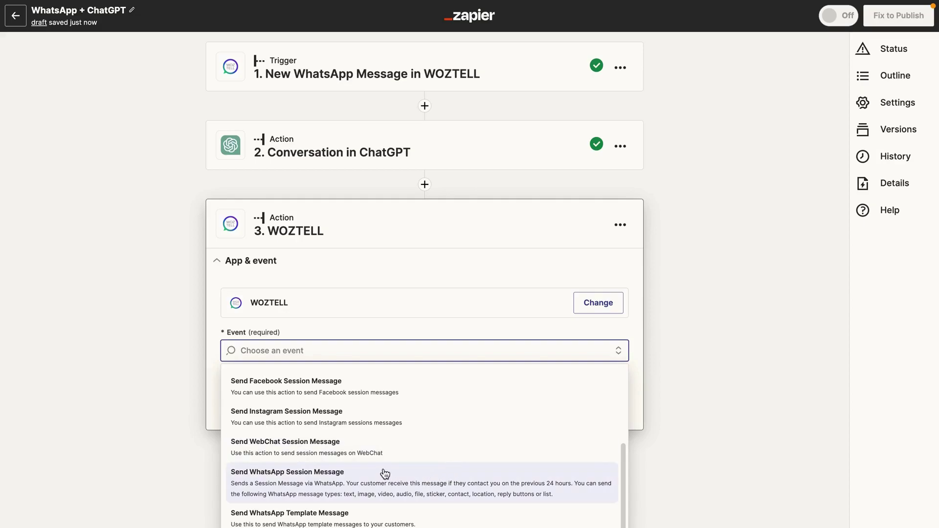
left_click(267, 486)
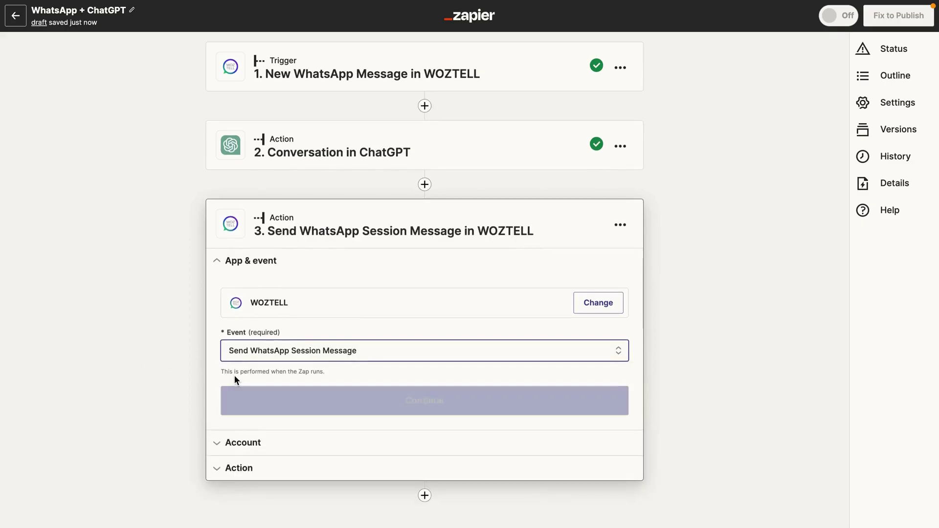
left_click(243, 404)
Send from the WhatsApp channel, with Customer Phone number mapped to the trigger's From.
left_click(250, 404)
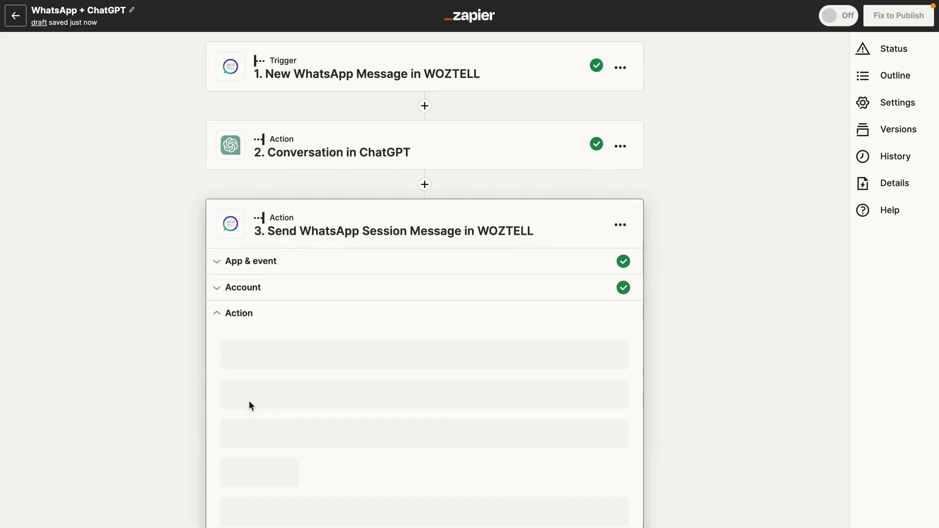
scroll(201, 328, "down", 2)
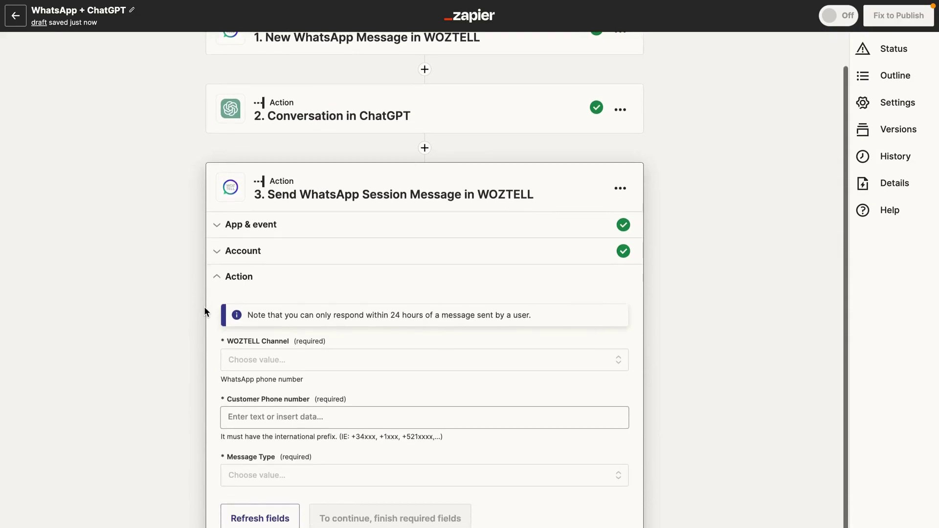
left_click(264, 342)
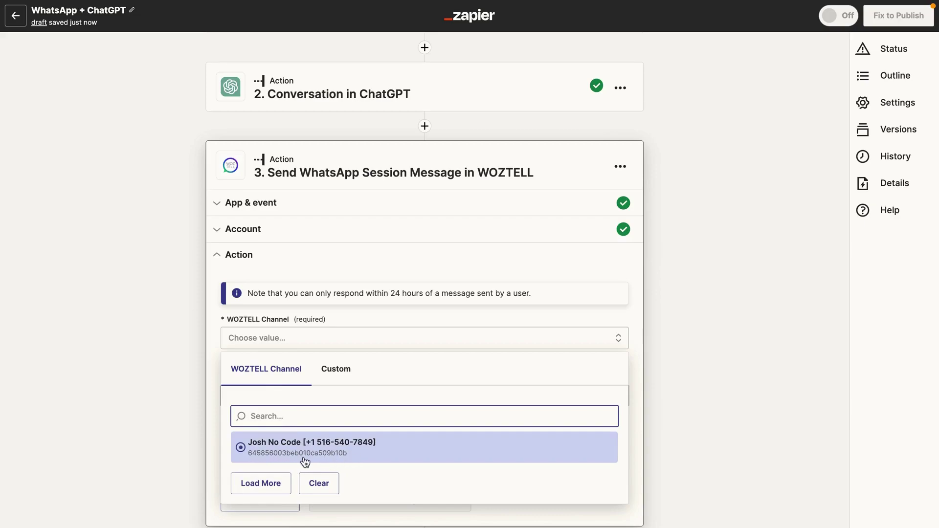
left_click(334, 451)
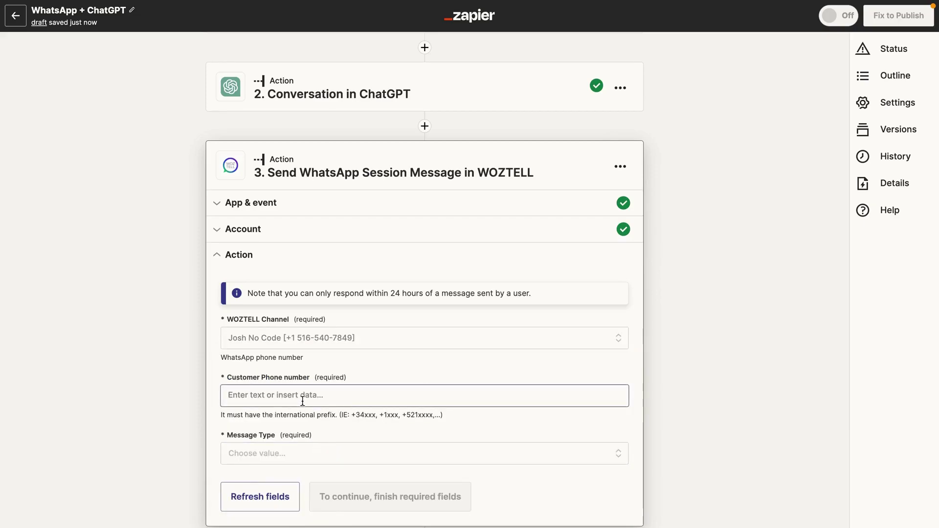
left_click(302, 401)
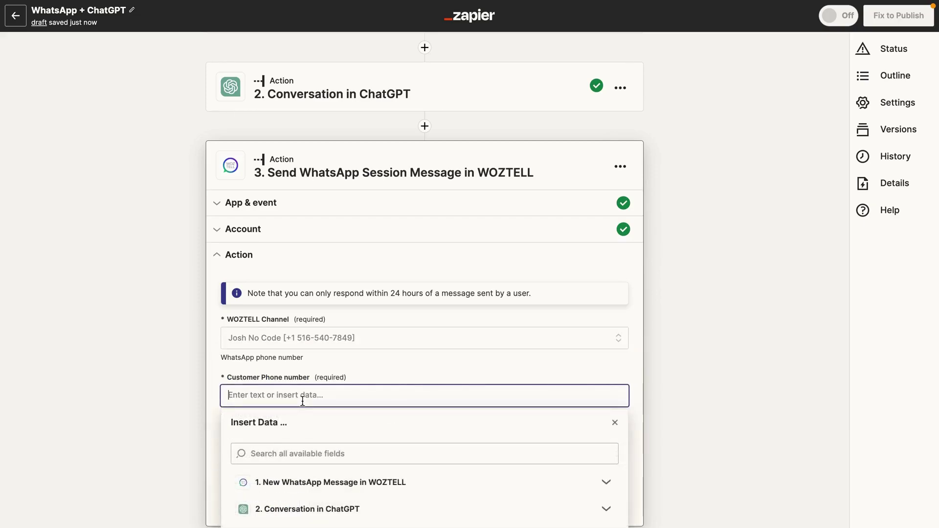
left_click(278, 480)
scroll(277, 480, "down", 2)
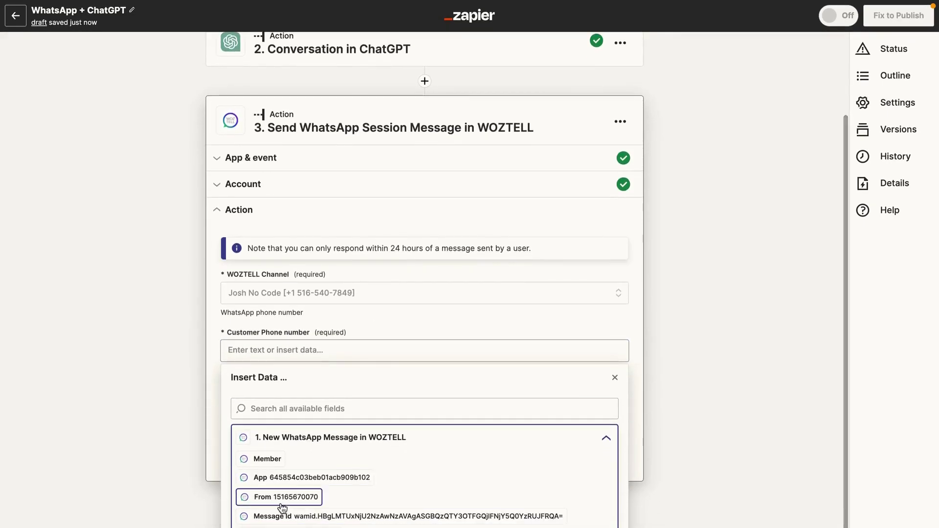
scroll(281, 509, "down", 1)
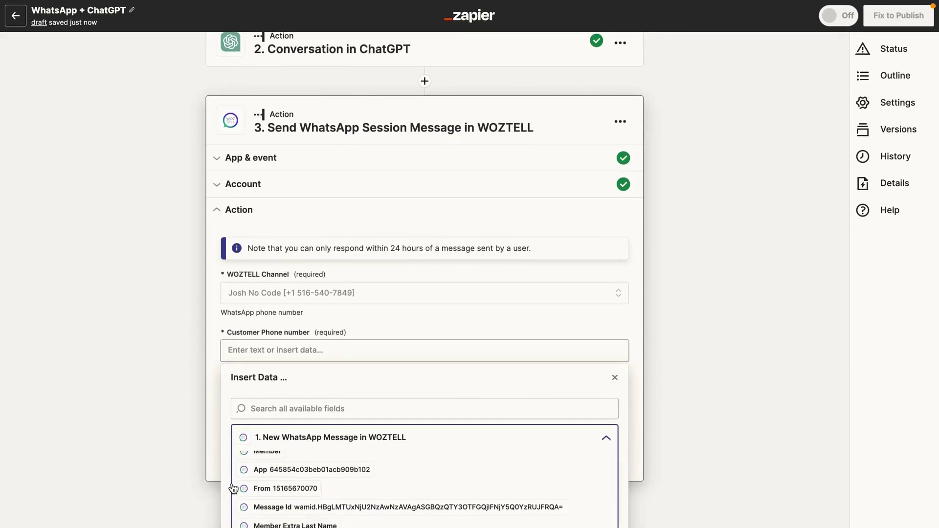
scroll(260, 493, "up", 1)
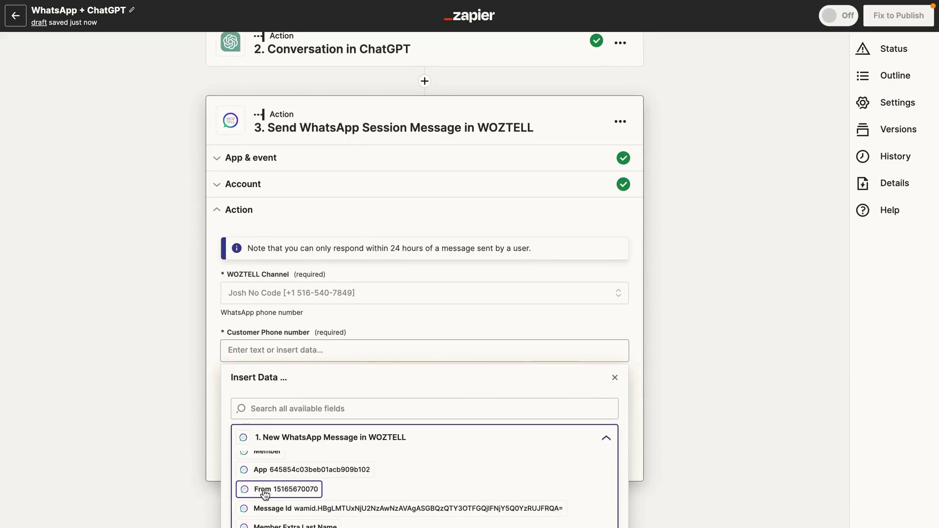
left_click(308, 494)
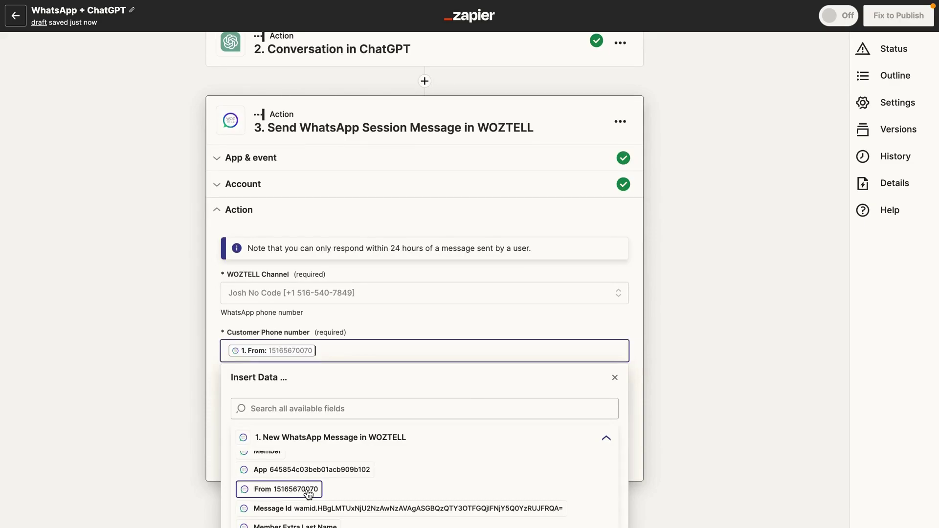
left_click(209, 374)
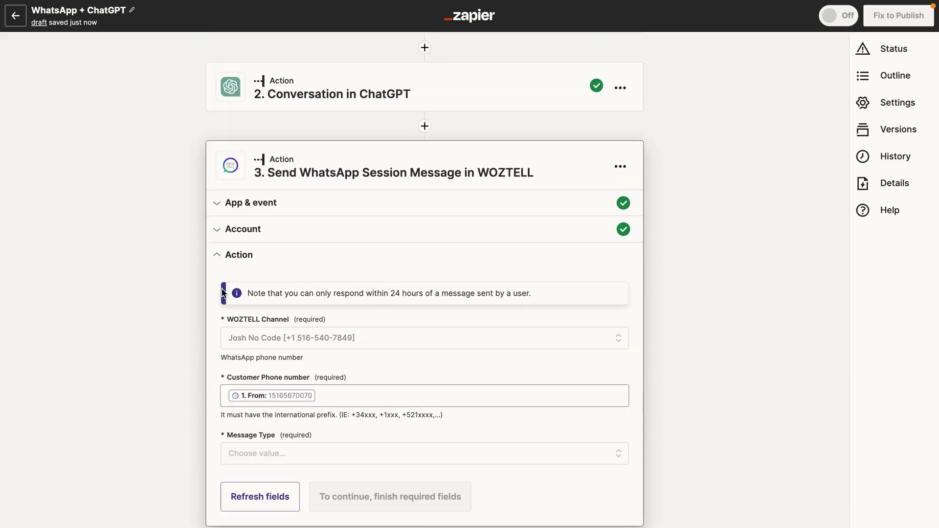
Set the WOZTELL message type to Text.
left_click(253, 452)
scroll(264, 517, "down", 3)
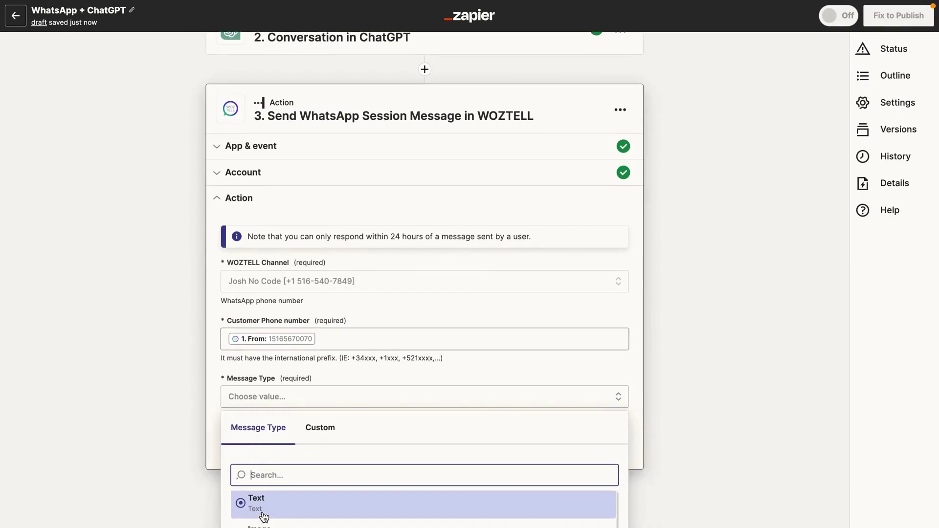
scroll(188, 499, "down", 3)
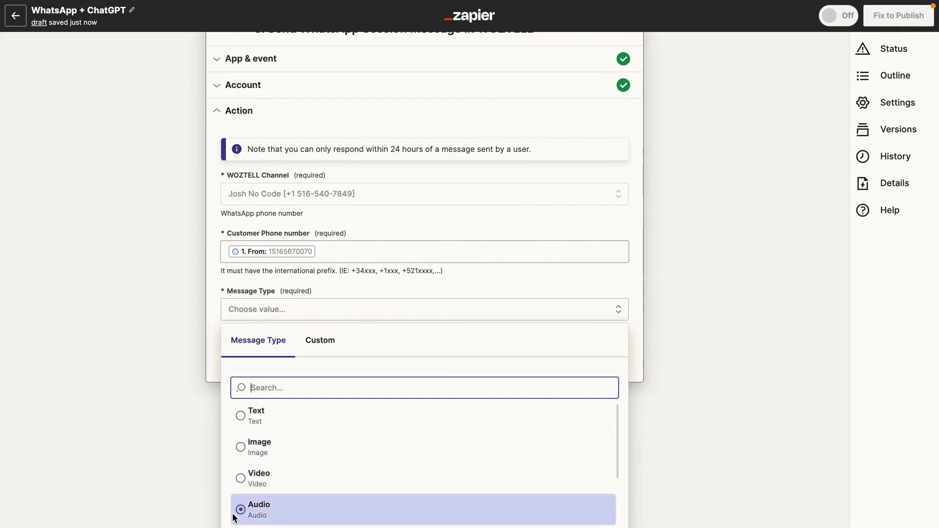
scroll(235, 509, "down", 3)
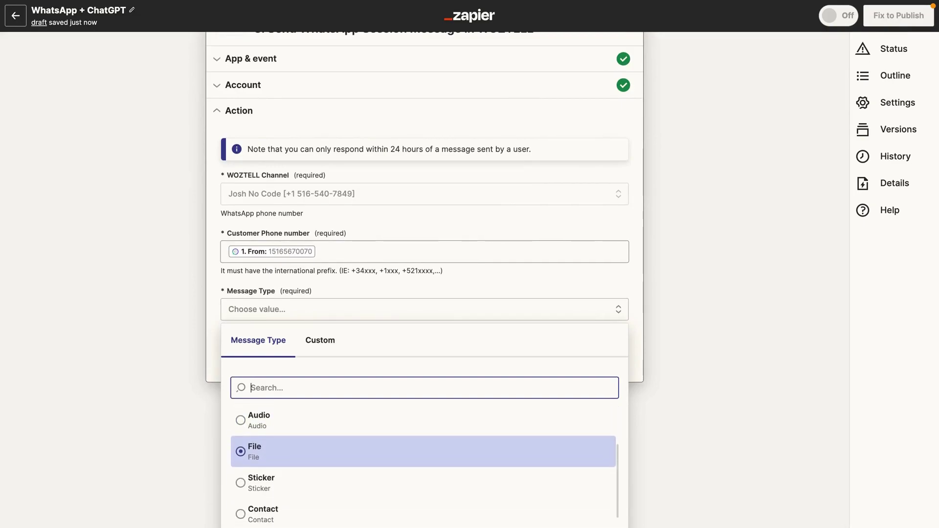
scroll(423, 469, "down", 3)
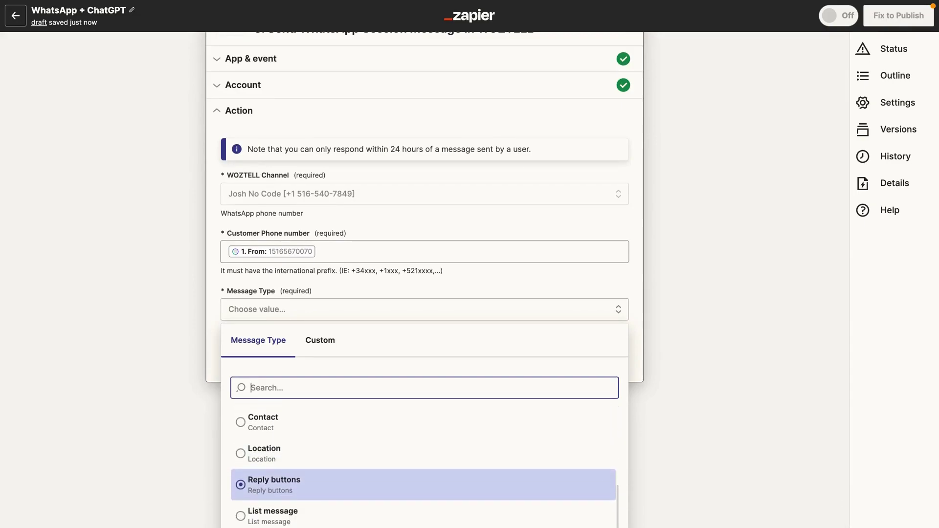
scroll(251, 464, "up", 6)
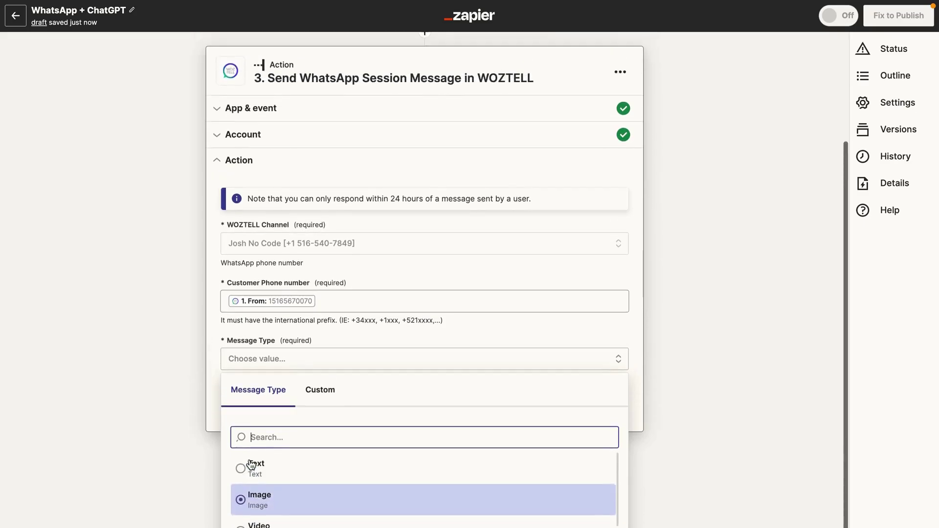
left_click(252, 465)
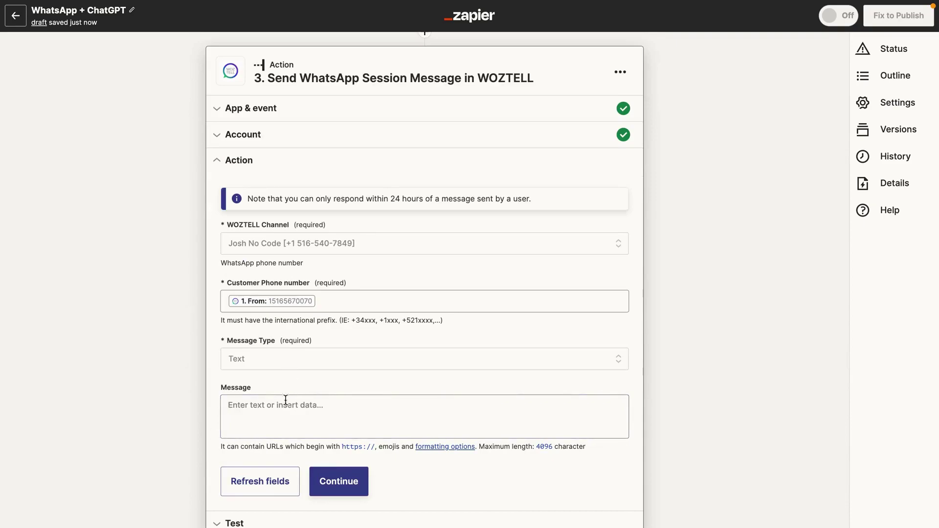
Fill the Message with ChatGPT's History Content and refresh the fields.
left_click(258, 402)
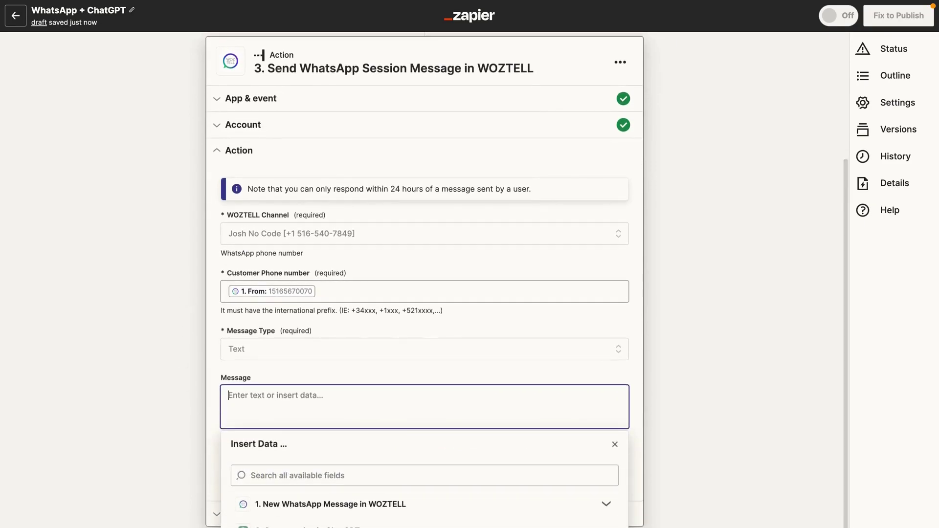
left_click(293, 525)
scroll(293, 524, "down", 3)
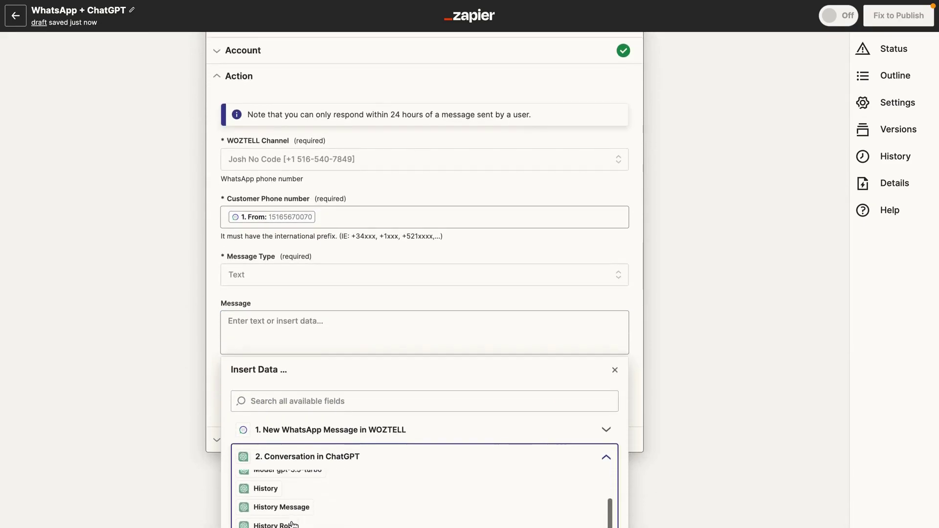
scroll(293, 508, "down", 5)
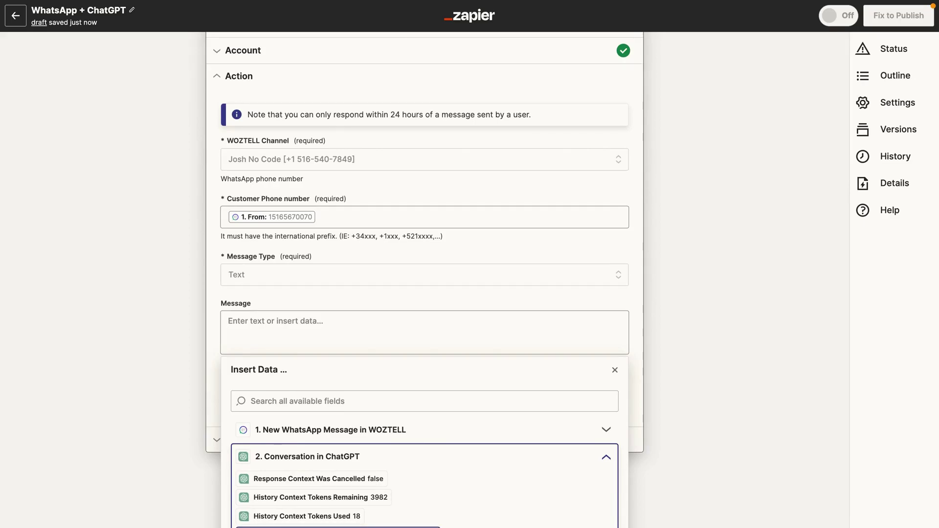
left_click(337, 527)
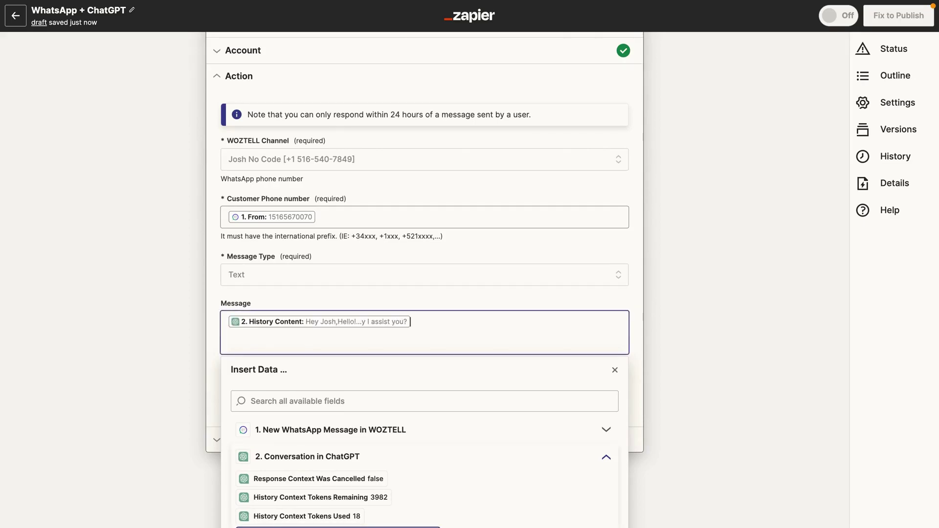
left_click(122, 410)
left_click(255, 472)
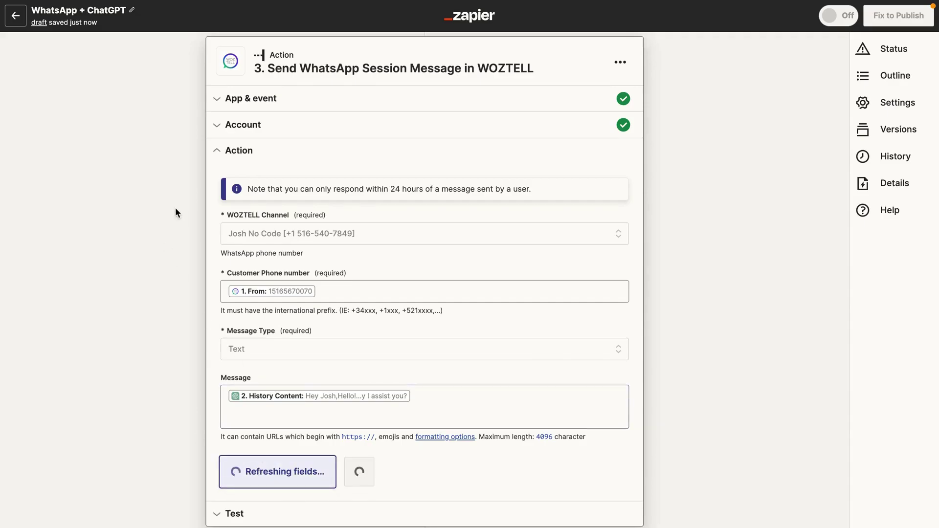
Send a test WhatsApp message through the WOZTELL step, then publish the zap.
left_click(336, 491)
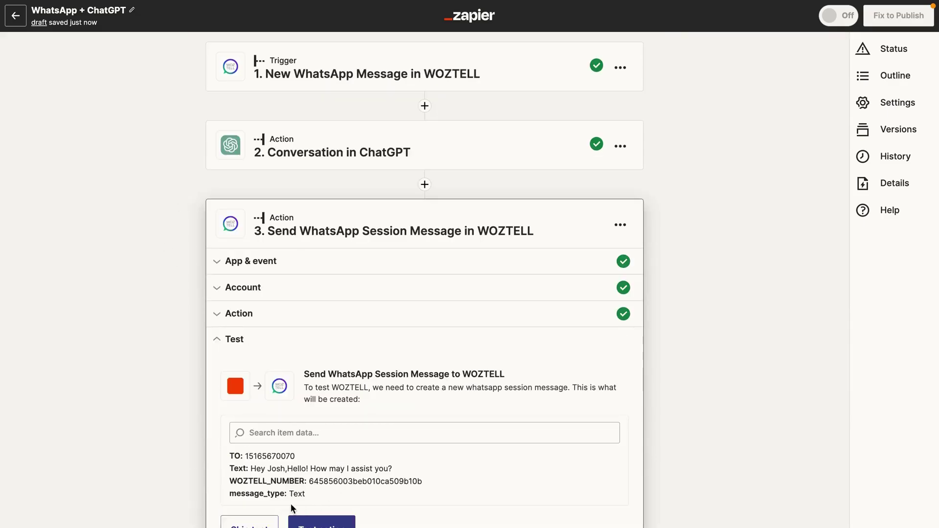
left_click(321, 521)
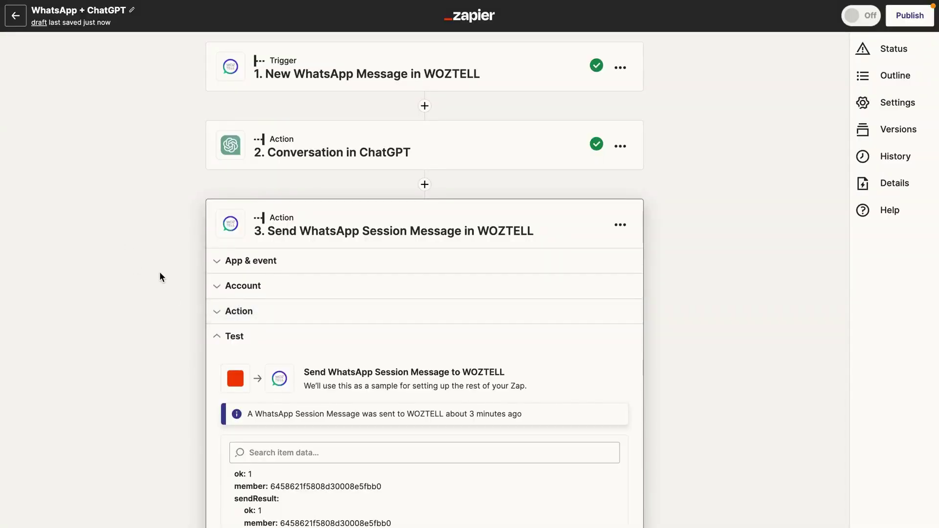
left_click(910, 16)
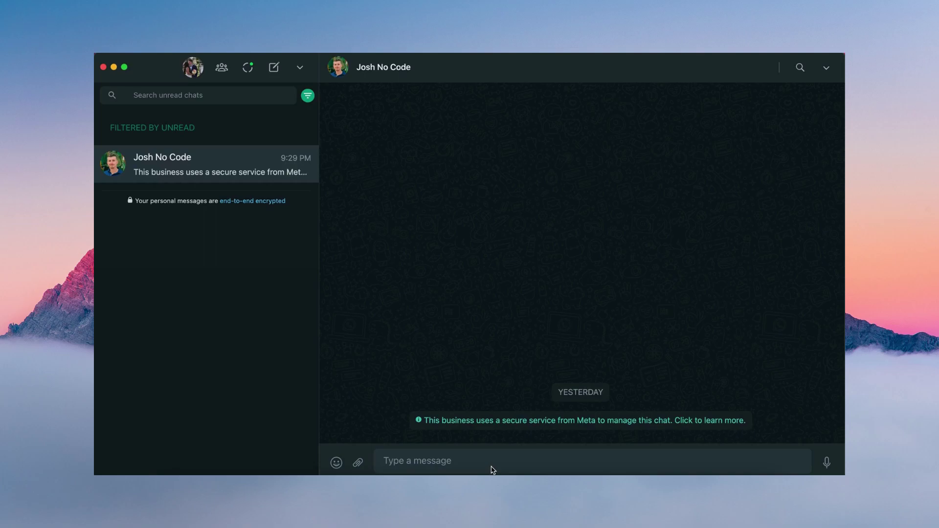
Paste the LLC vs C-Corp question, asking for bullet-point pros and cons within 100 words, into the message box.
type("Should I incorporate my business as an LLC or C-Corp? Please list out pros and cons of both options in bullet points. Limit the response to 100 words.")
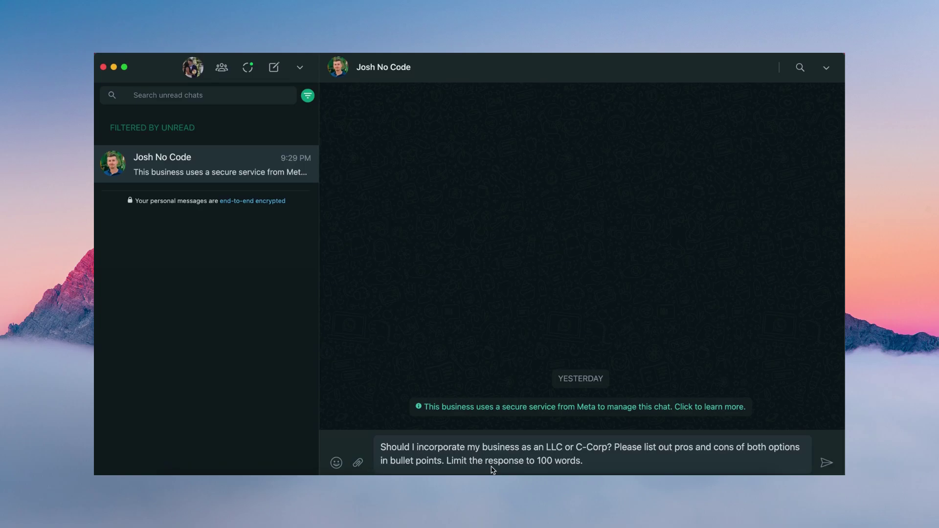
Send the LLC vs C-Corp question to the ChatGPT bot.
left_click(826, 462)
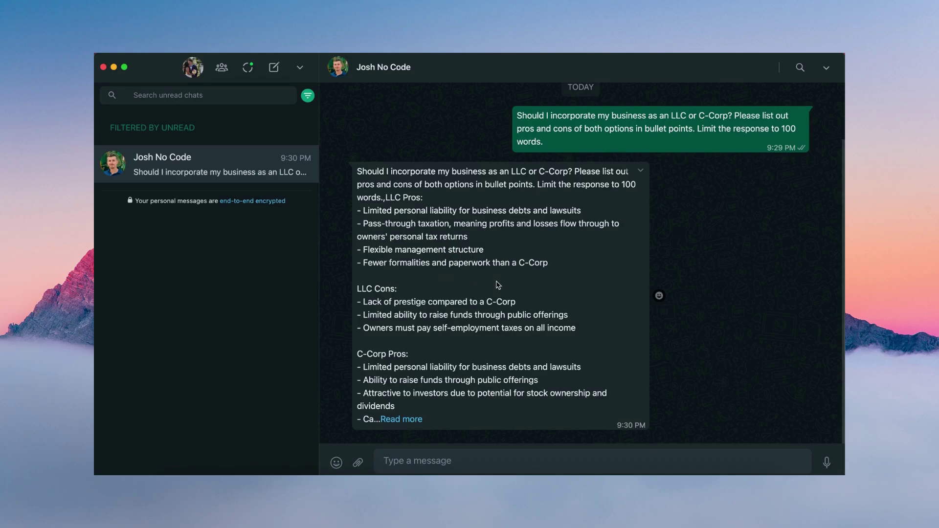
Expand the reply and scroll to its C-Corp cons: double taxation, costly setup, required meetings.
left_click(405, 421)
scroll(376, 318, "down", 1)
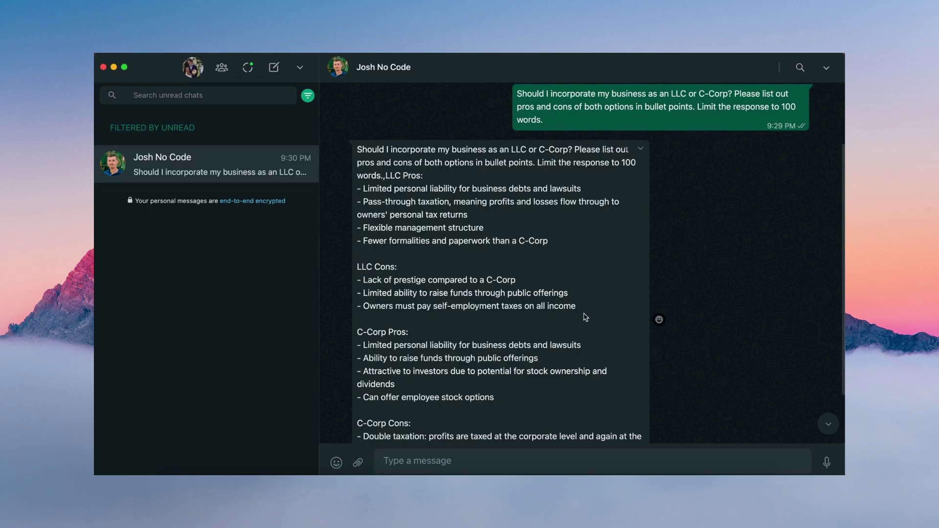
scroll(585, 317, "down", 2)
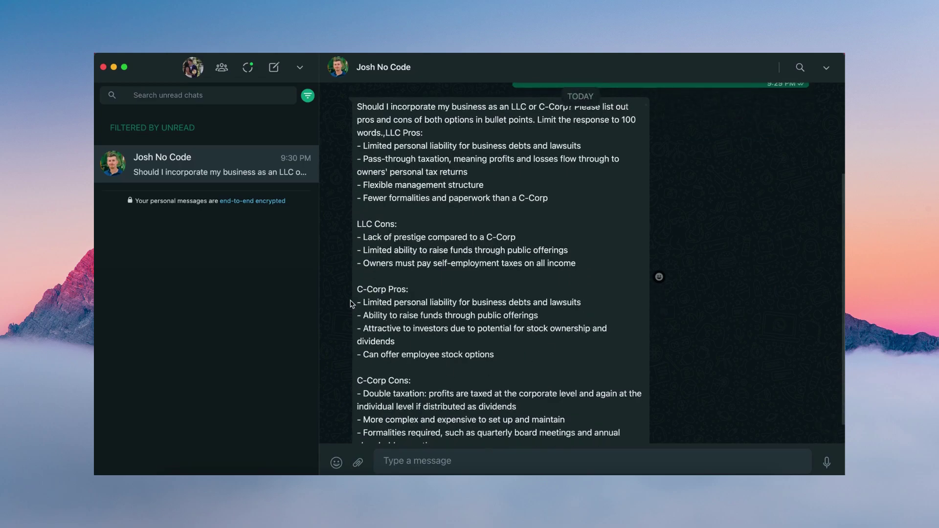
scroll(377, 299, "down", 1)
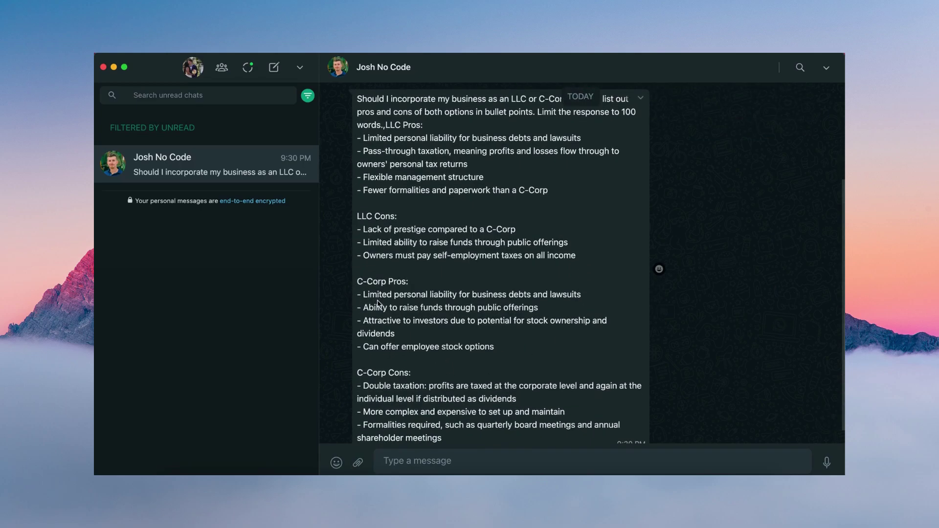
scroll(375, 294, "down", 1)
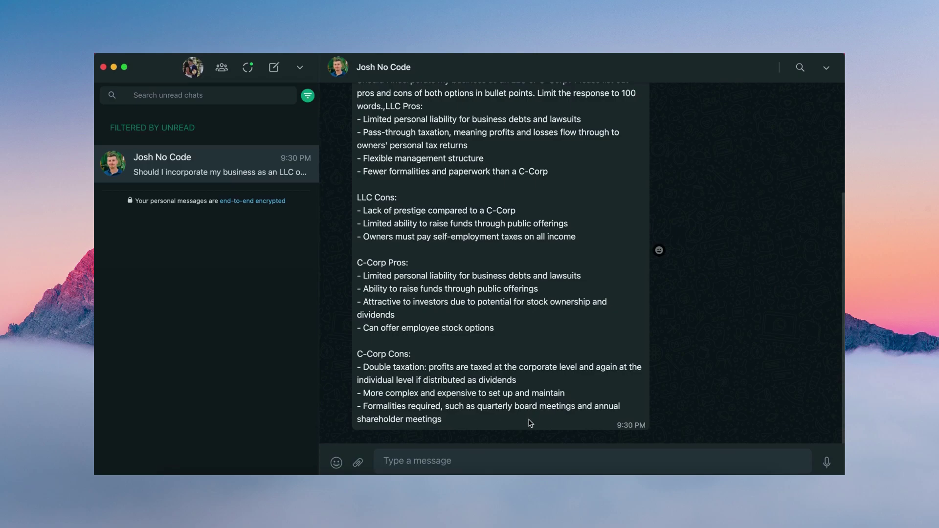
scroll(474, 413, "up", 2)
scroll(460, 278, "down", 2)
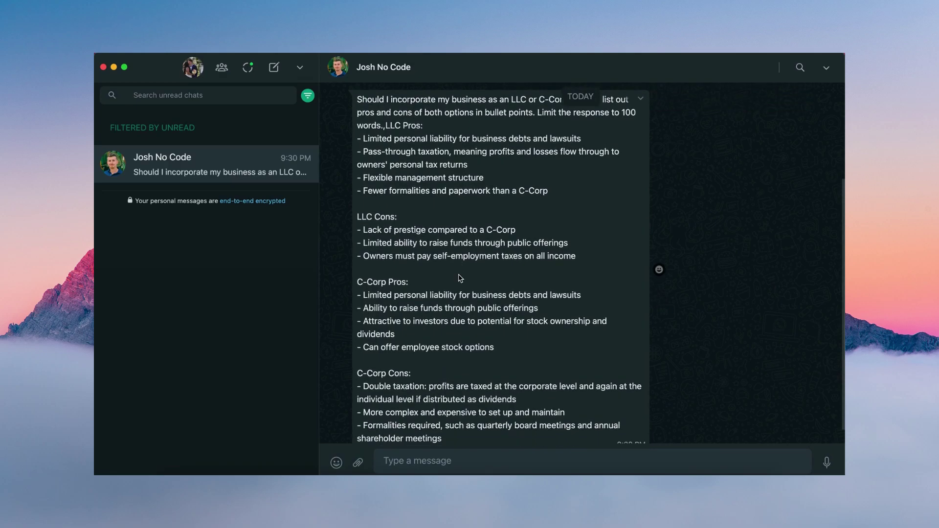
scroll(460, 277, "down", 1)
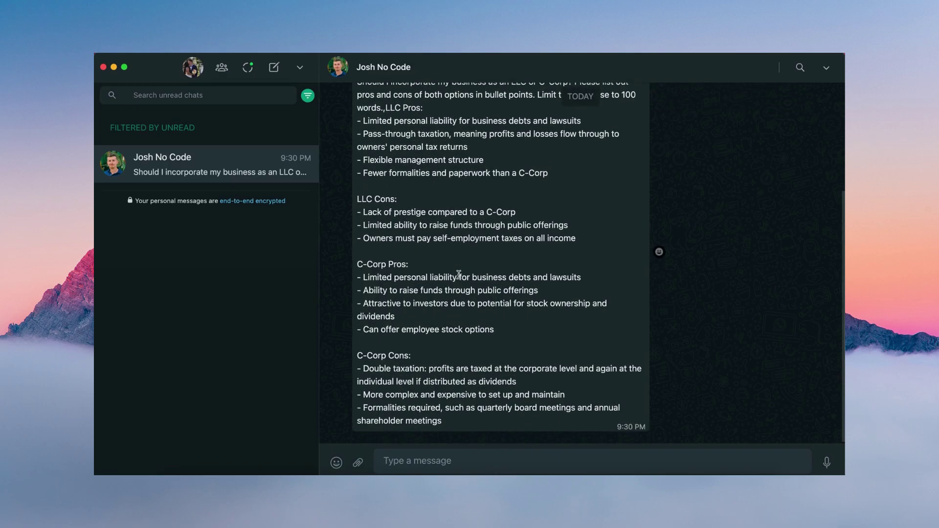
Paste the random password generator request into the chat and send it to ChatGPT.
key("super+v")
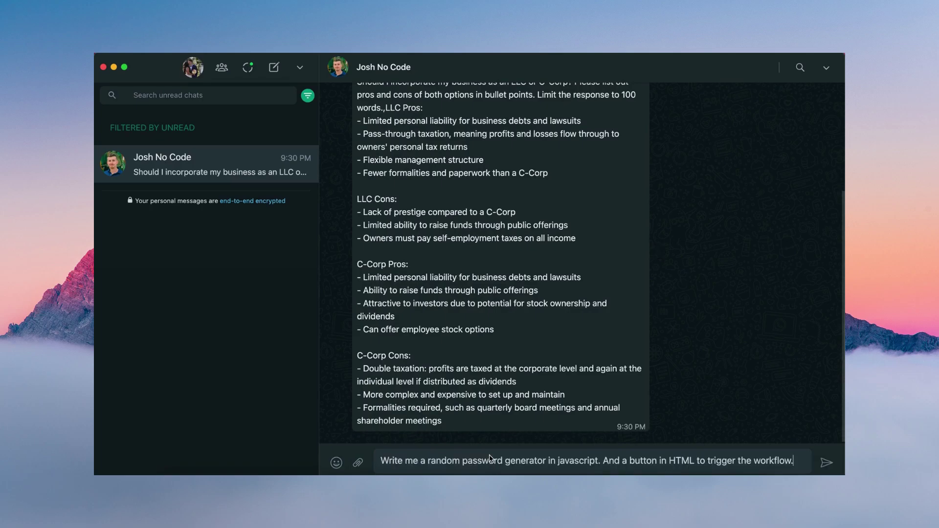
mouse_move(442, 410)
left_click(827, 463)
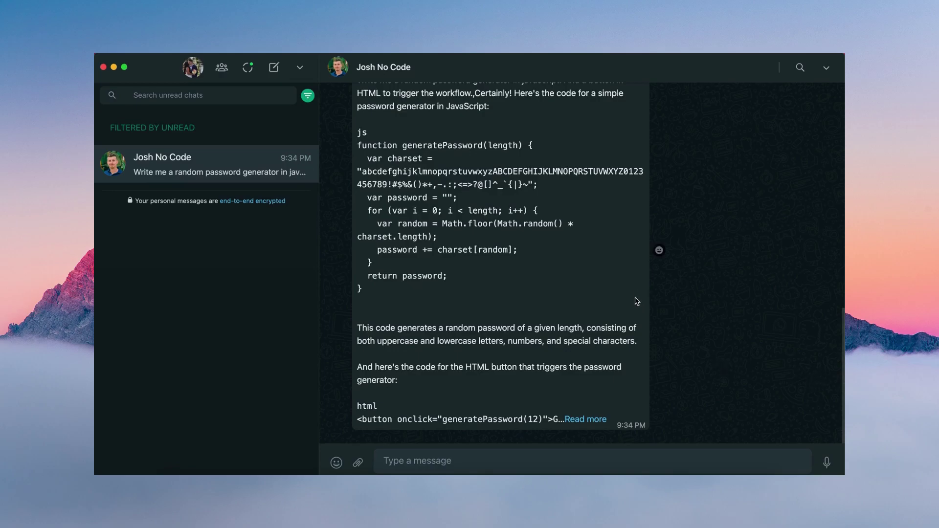
Expand the password-generator reply and scroll through its generatePassword code and full HTML page.
left_click(585, 419)
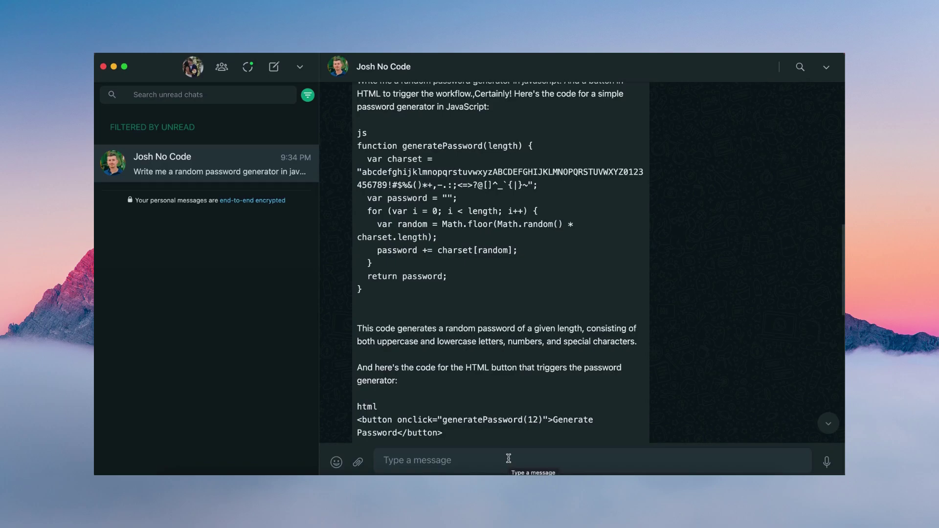
left_click_drag(386, 293, 356, 127)
scroll(412, 298, "down", 4)
left_click(426, 309)
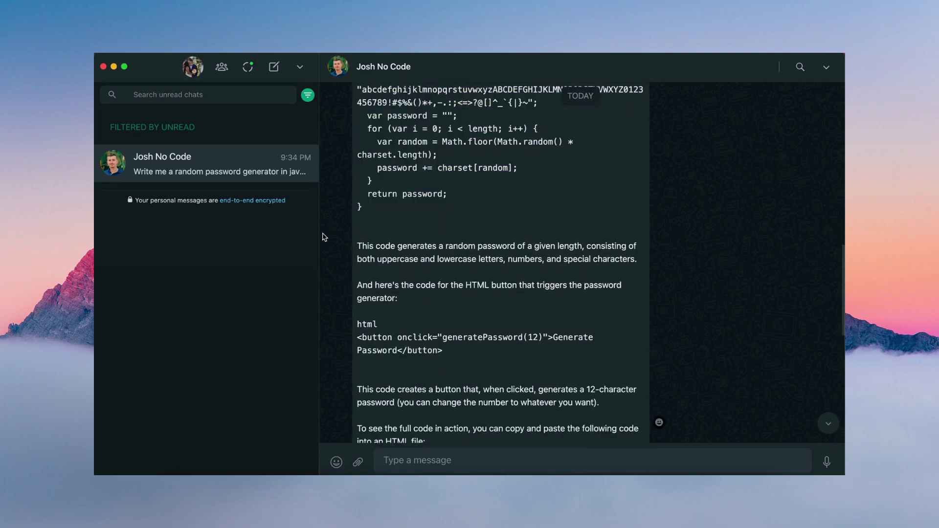
scroll(489, 301, "down", 1)
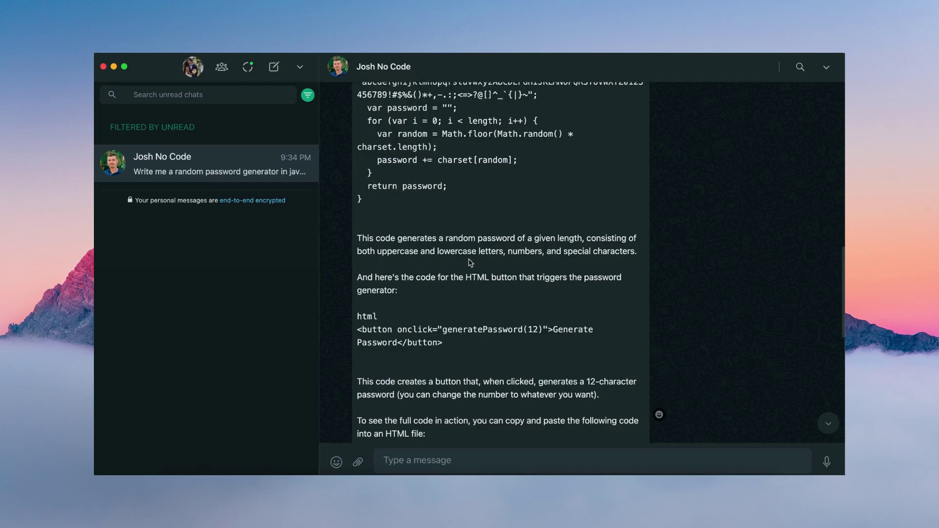
scroll(572, 307, "down", 3)
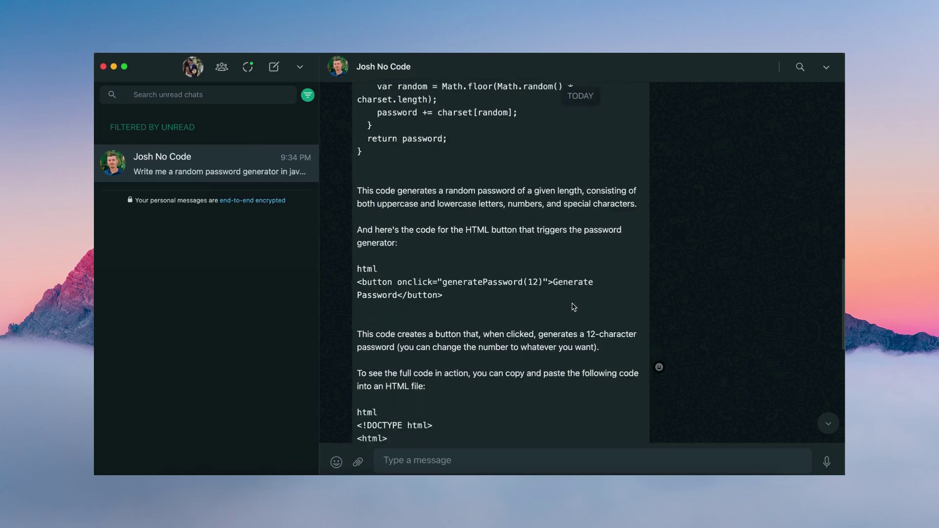
scroll(570, 332, "down", 3)
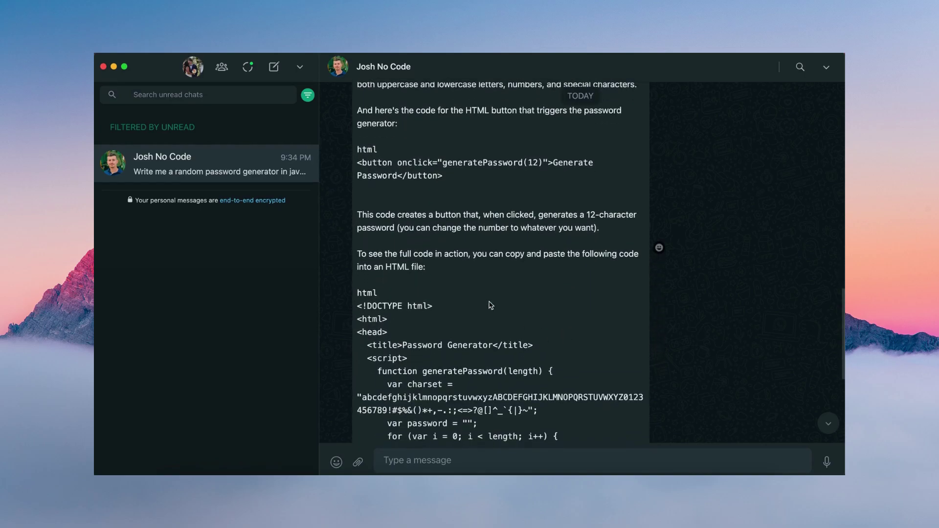
scroll(452, 255, "down", 2)
scroll(452, 316, "down", 6)
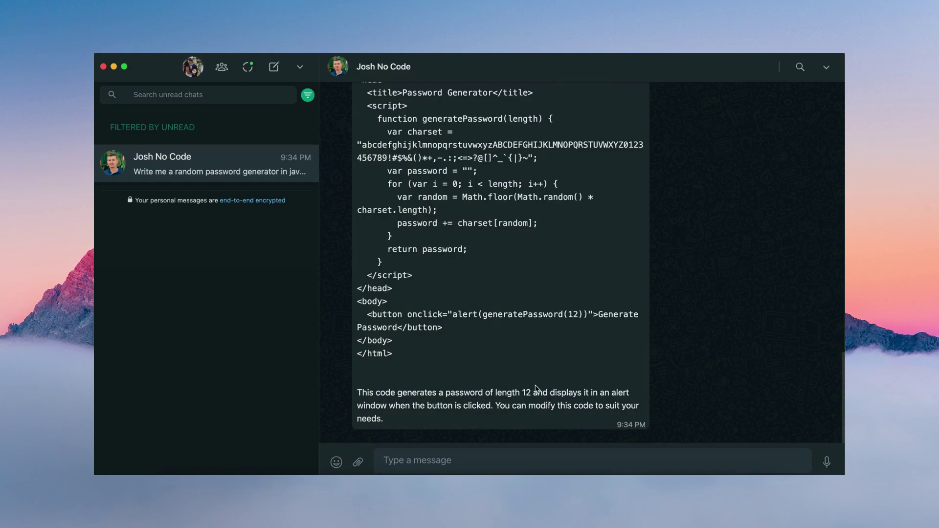
scroll(493, 314, "up", 3)
scroll(493, 314, "up", 8)
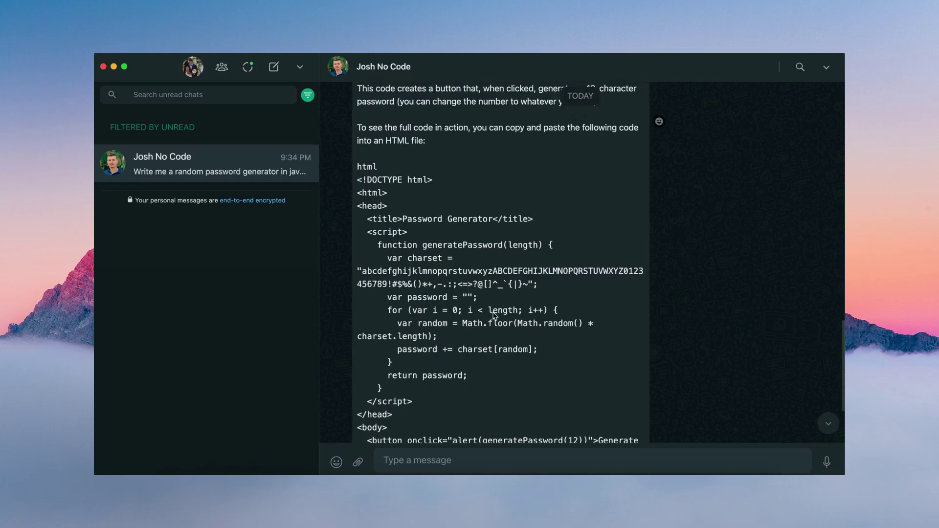
scroll(493, 315, "up", 12)
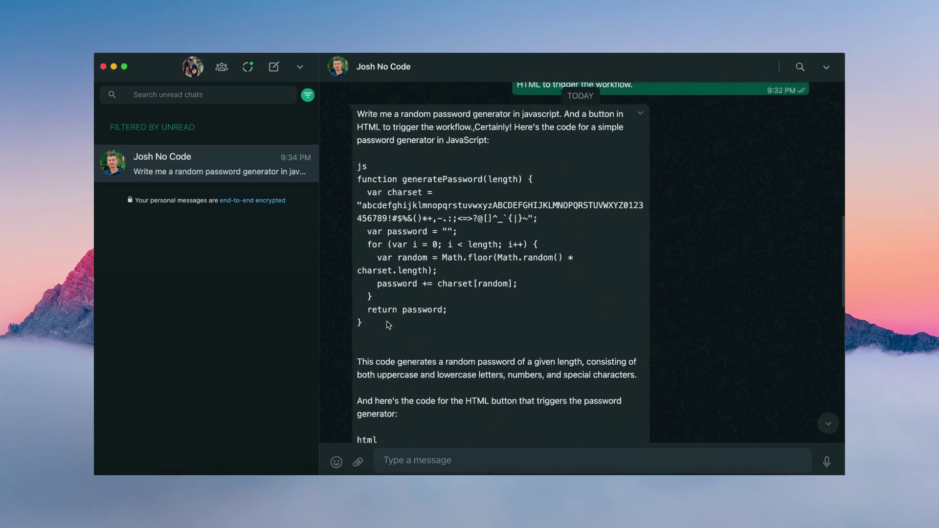
Copy the JavaScript generatePassword code from WhatsApp into CodePen's JS editor.
left_click_drag(390, 325, 354, 166)
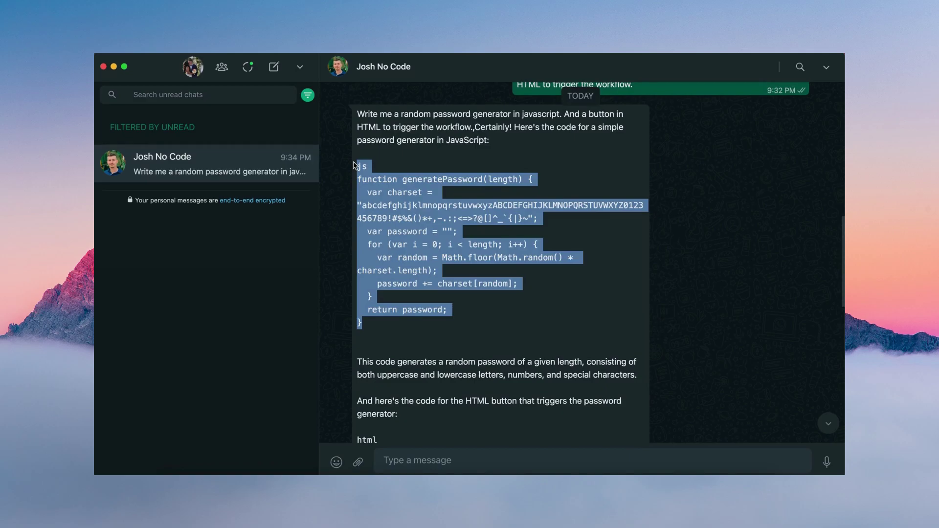
key("super+Tab")
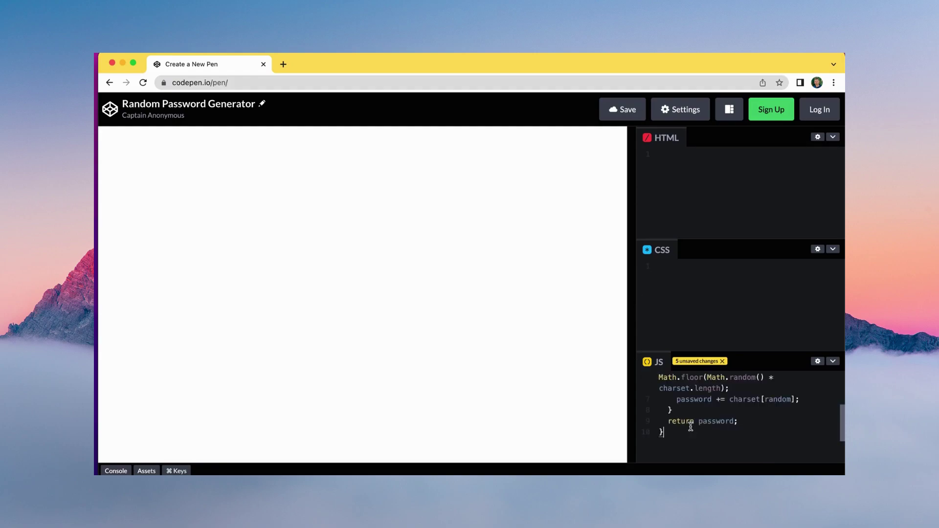
key("super+v")
scroll(680, 421, "up", 5)
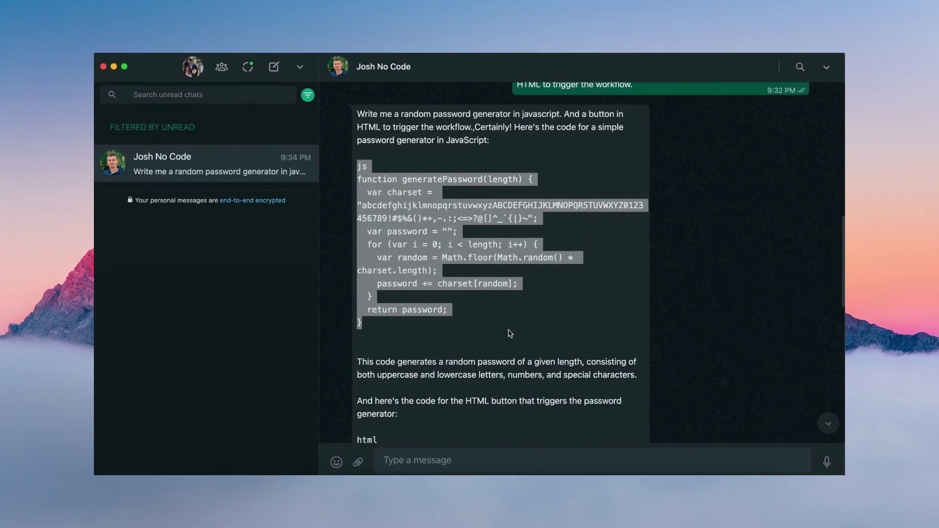
scroll(509, 332, "down", 1)
scroll(508, 333, "down", 4)
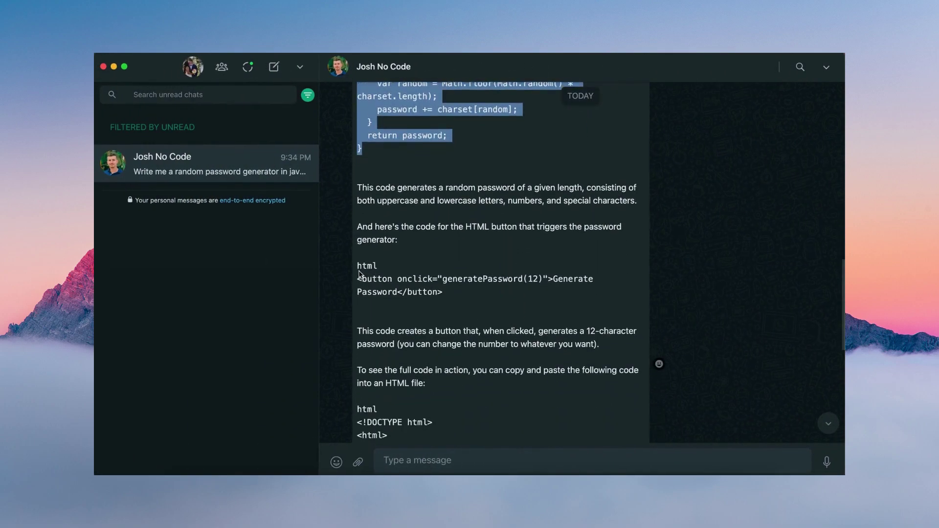
Copy the reply's full HTML page into CodePen's HTML editor.
left_click_drag(362, 266, 419, 363)
left_click(419, 363)
left_click_drag(357, 255, 412, 354)
scroll(398, 299, "down", 2)
scroll(401, 313, "down", 3)
key("ctrl+Right")
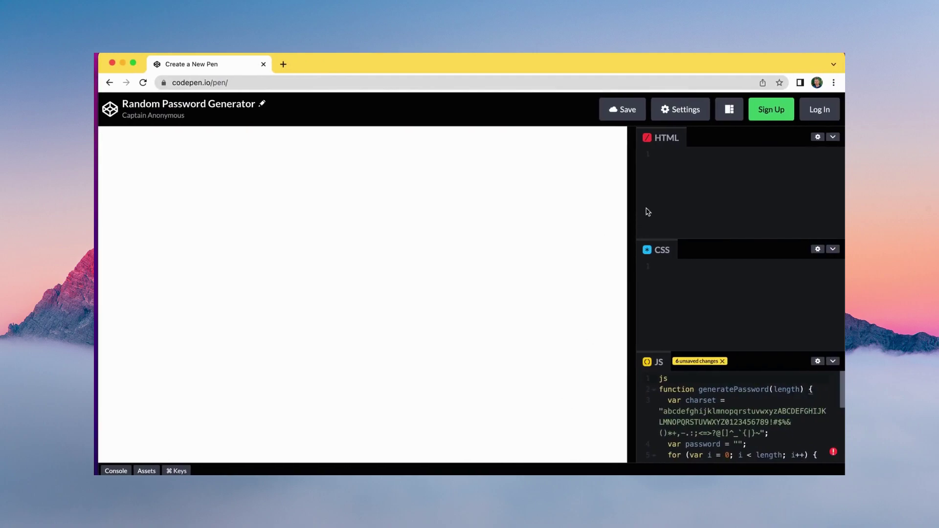
left_click(667, 172)
key("super+v")
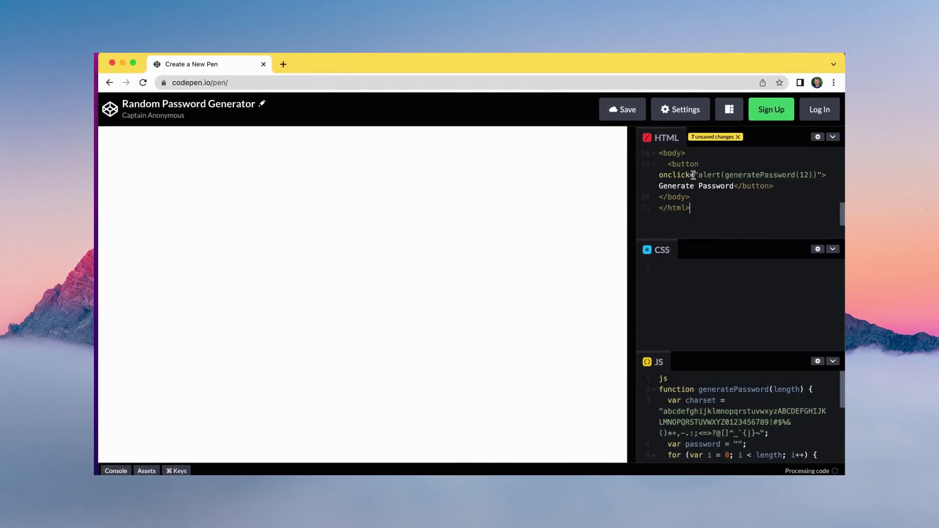
scroll(693, 174, "up", 3)
scroll(693, 174, "up", 5)
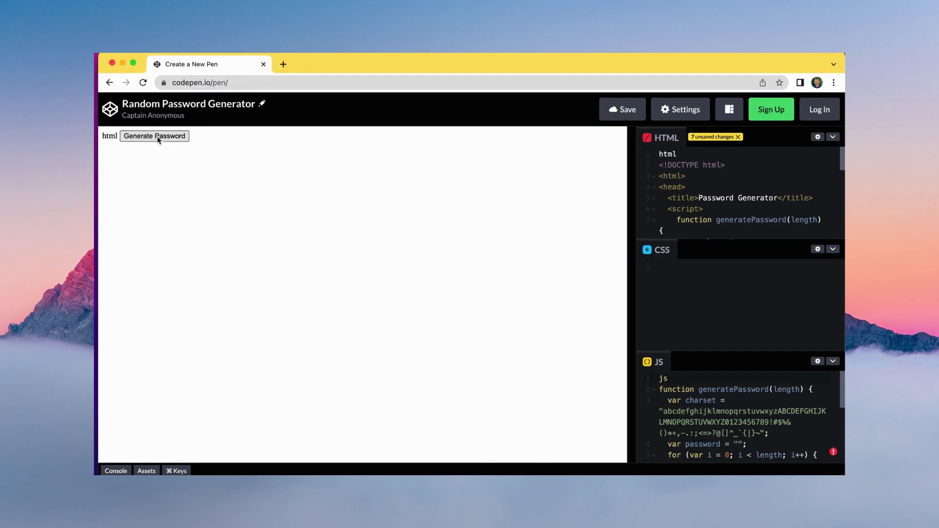
Generate three random passwords with the Generate Password button, dismissing each alert.
left_click(169, 139)
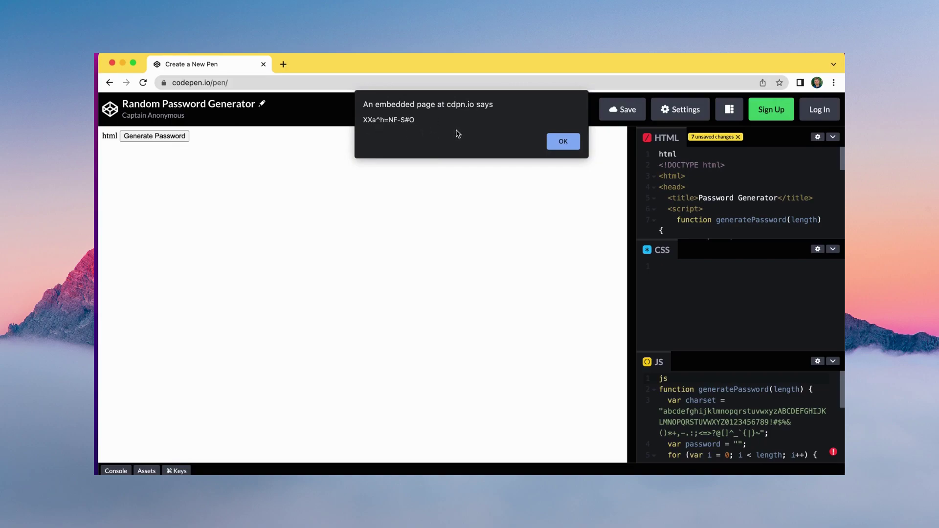
left_click(546, 141)
left_click(154, 138)
left_click(566, 144)
left_click(149, 137)
left_click(563, 142)
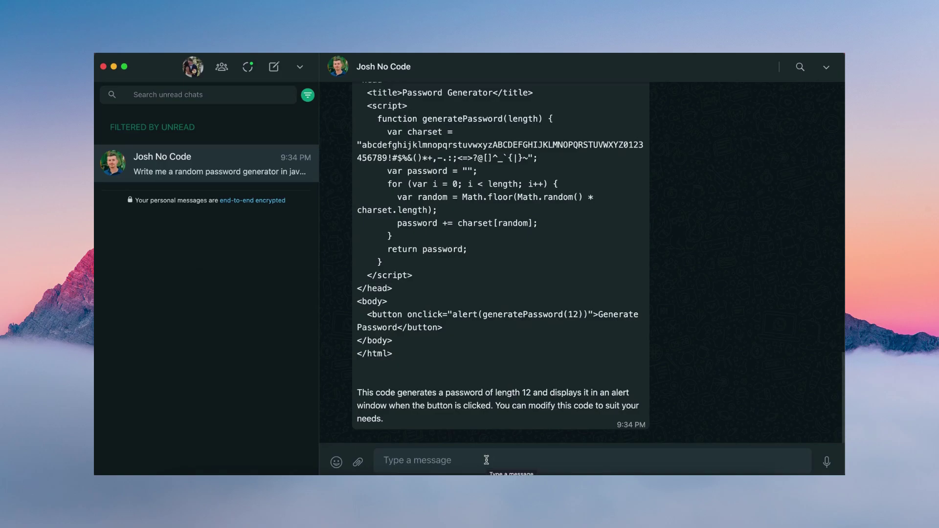
Paste and send the question asking for three ways to make YouTube videos go viral.
left_click(486, 460)
type("Give me three strategies that can help make my videos go viral on youtube? Please limit the response to 100 words.")
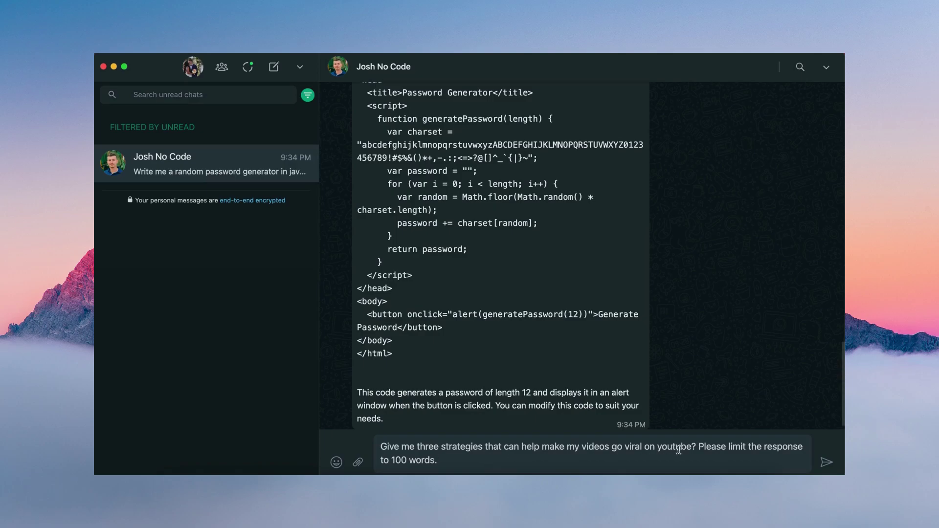
left_click(826, 463)
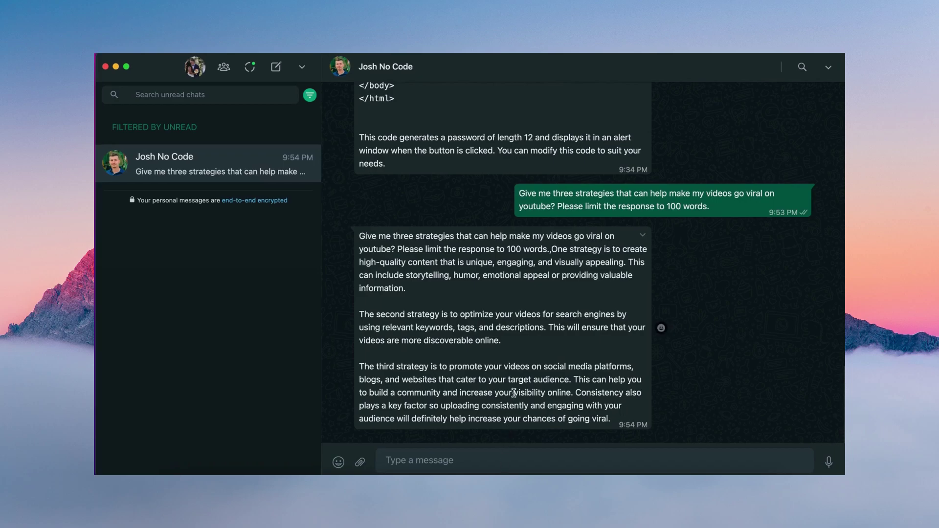
scroll(513, 395, "up", 1)
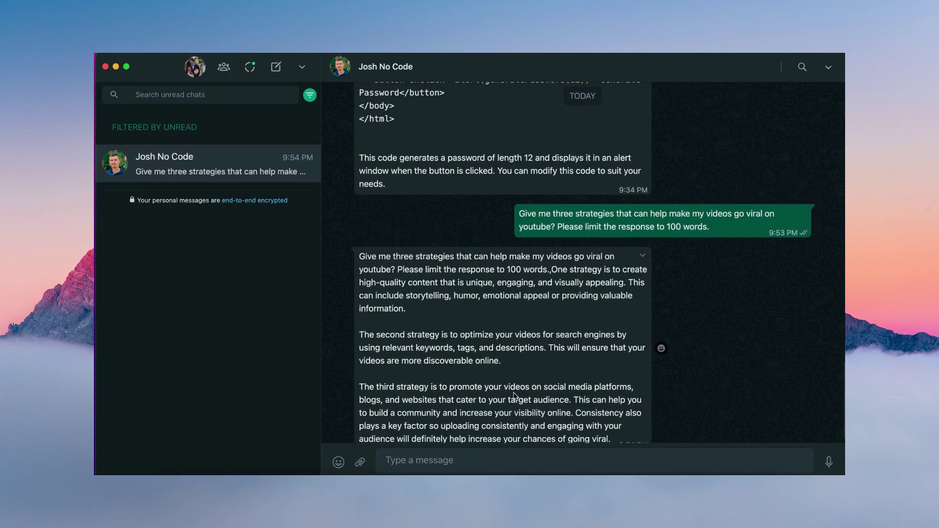
scroll(514, 395, "up", 5)
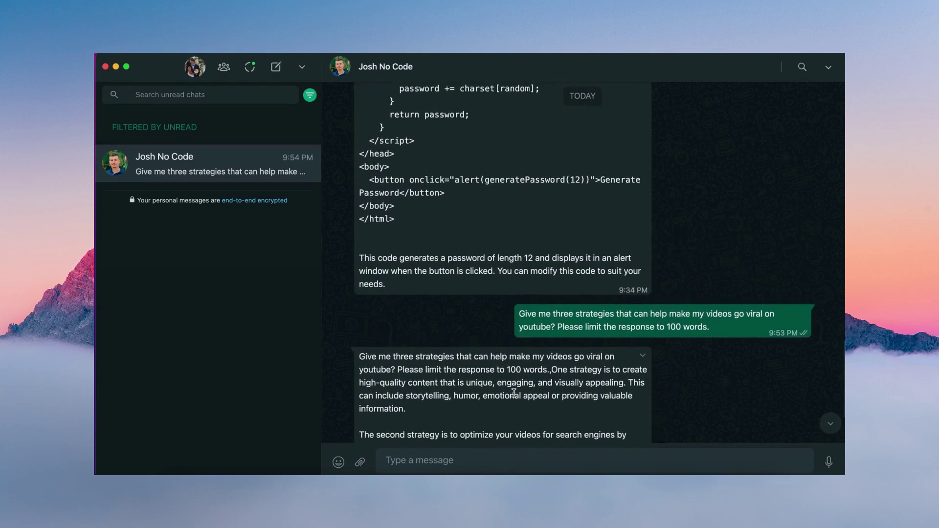
scroll(514, 393, "up", 4)
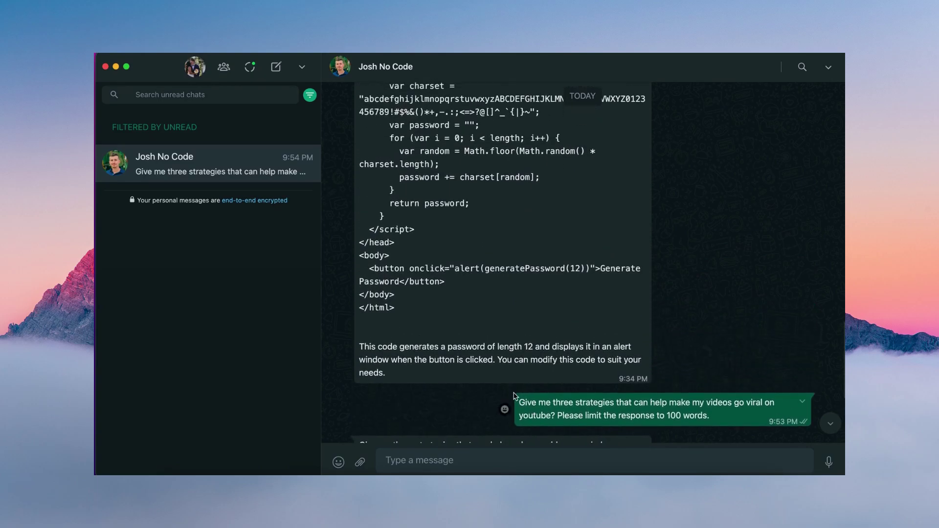
scroll(513, 395, "up", 1)
scroll(515, 395, "up", 4)
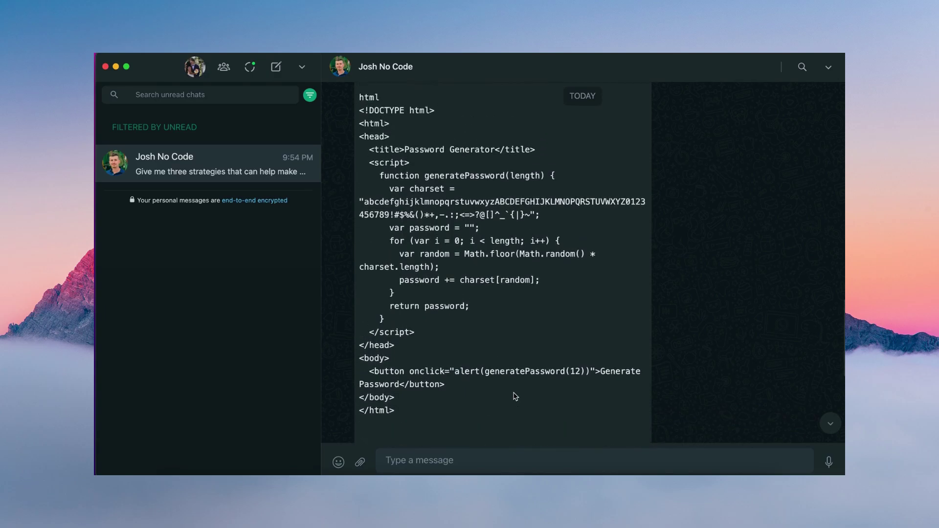
scroll(515, 396, "up", 5)
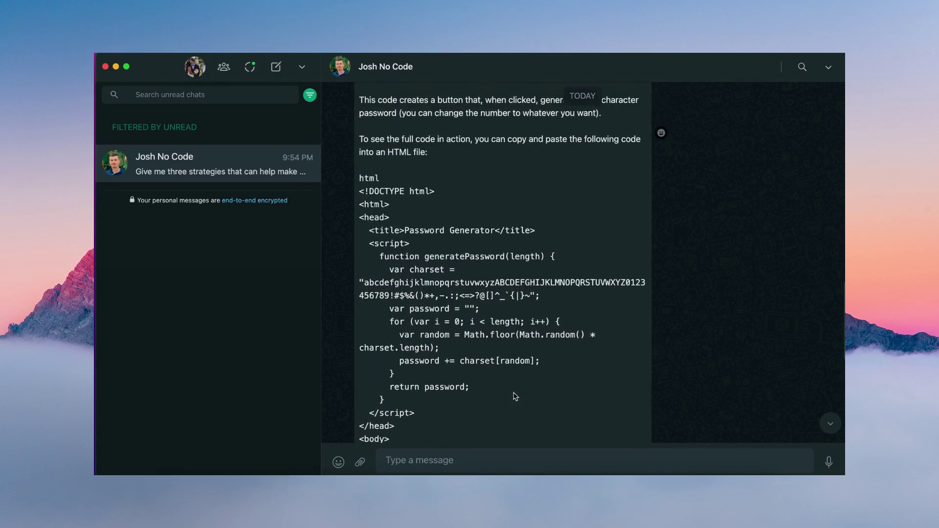
scroll(515, 397, "up", 4)
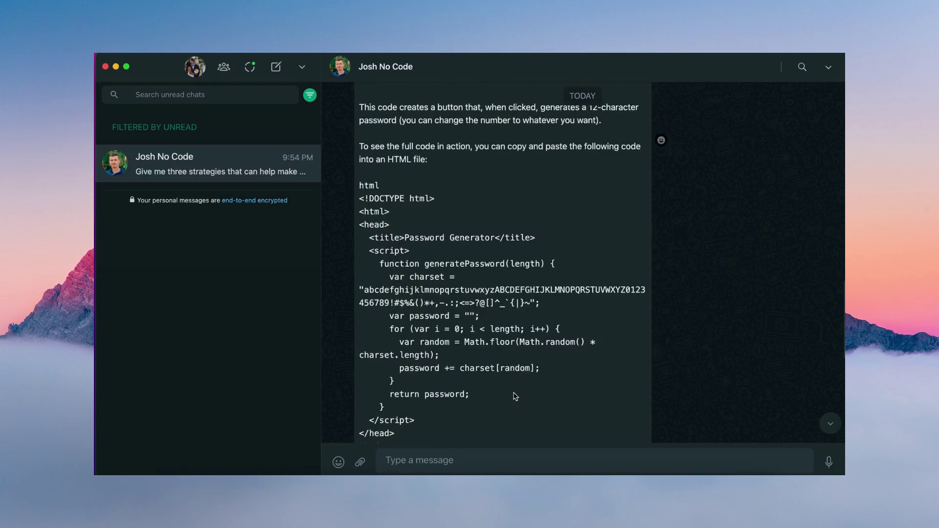
scroll(513, 392, "up", 6)
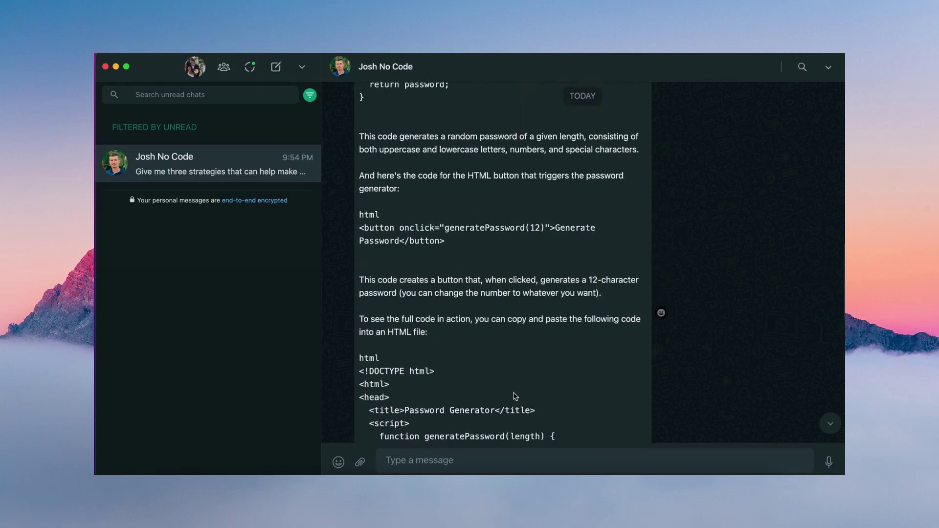
scroll(516, 396, "up", 4)
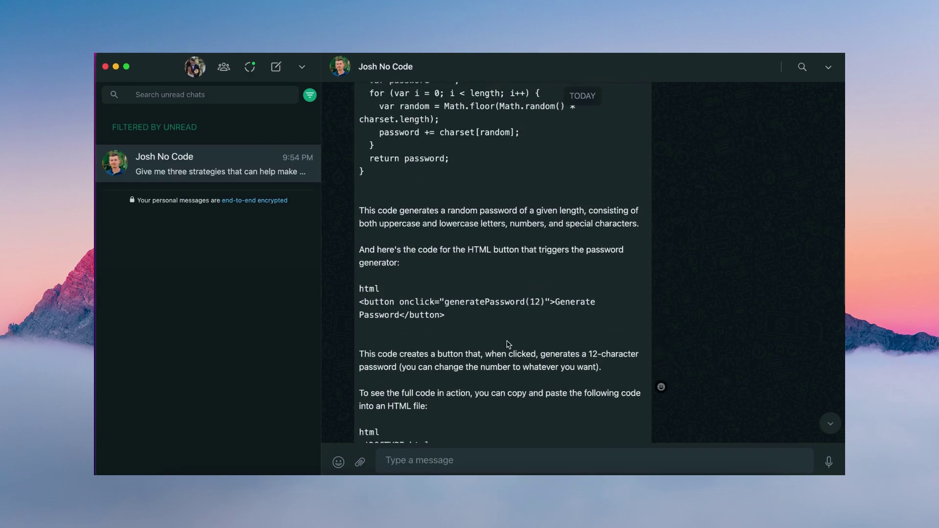
scroll(508, 341, "up", 2)
scroll(509, 341, "up", 5)
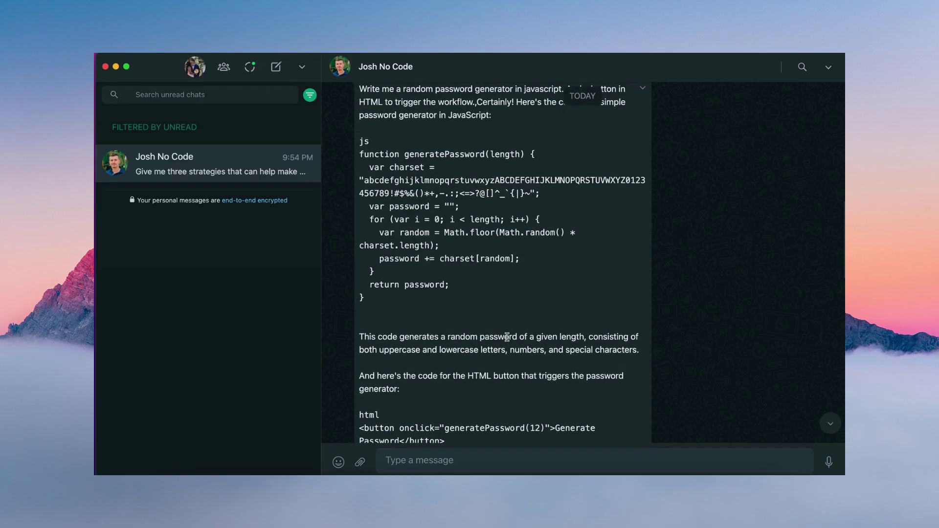
scroll(507, 337, "up", 1)
scroll(507, 337, "up", 4)
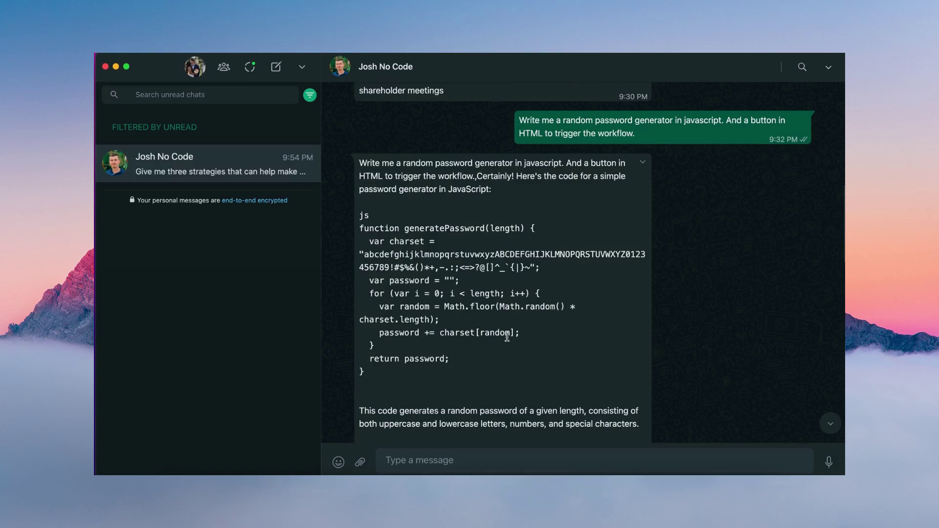
scroll(507, 337, "up", 3)
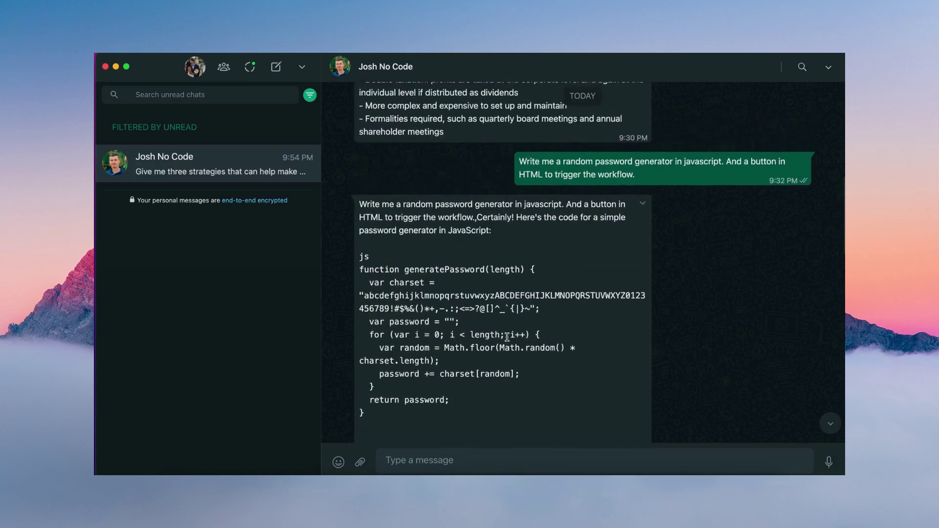
scroll(507, 338, "up", 1)
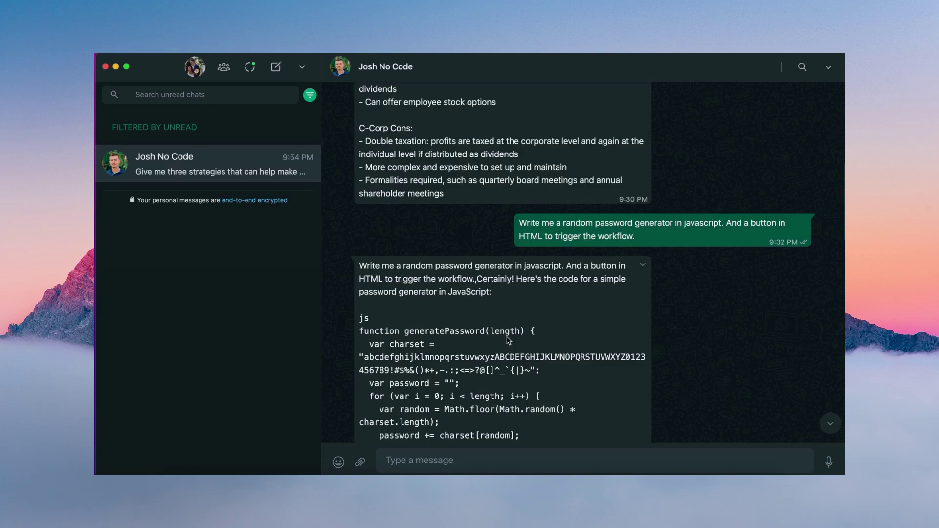
scroll(507, 340, "up", 1)
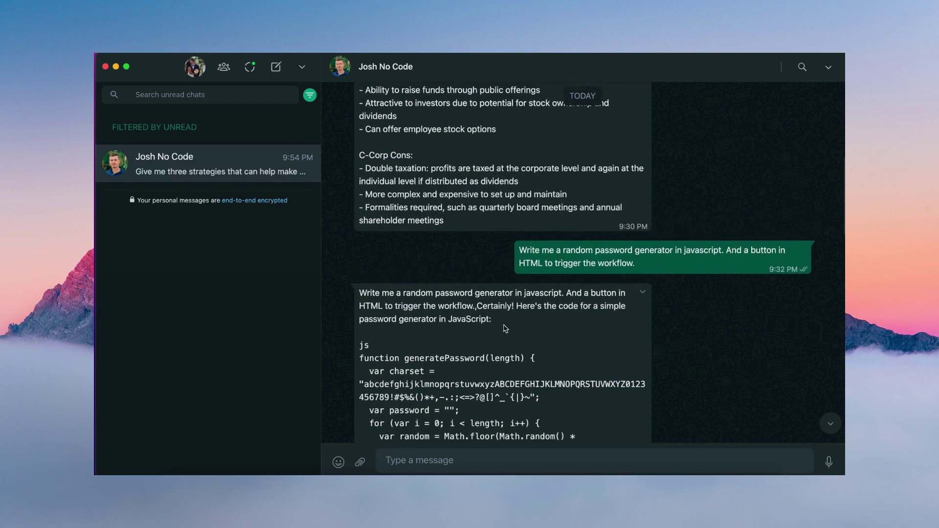